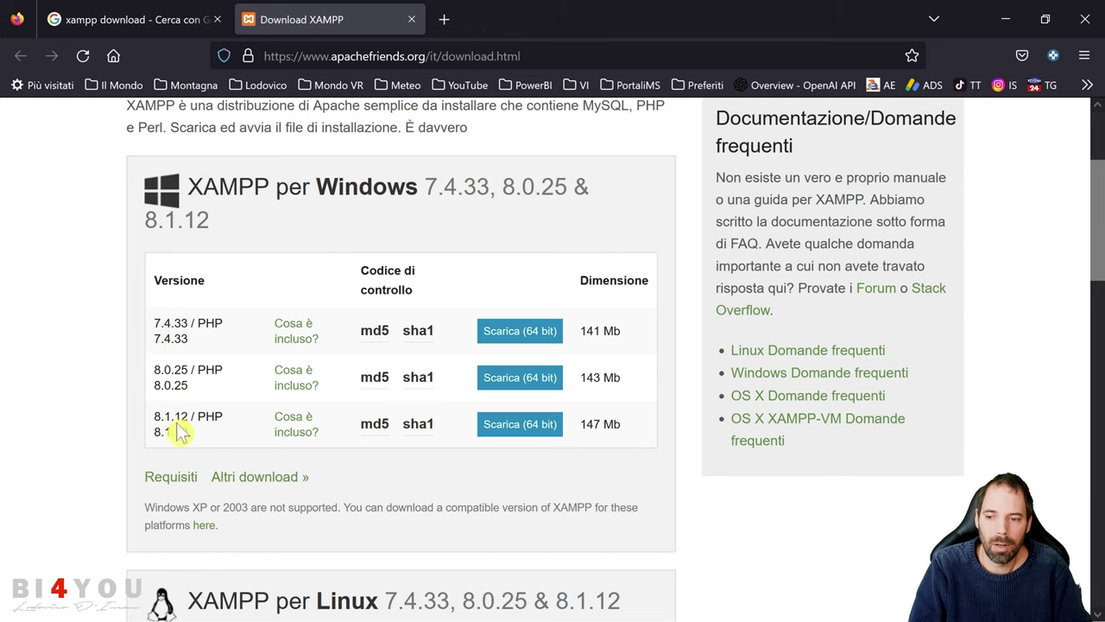
- Download the 64-bit XAMPP 8.1.12 package for Windows, launch its installer from the download folder and minimise the browser
click(520, 423)
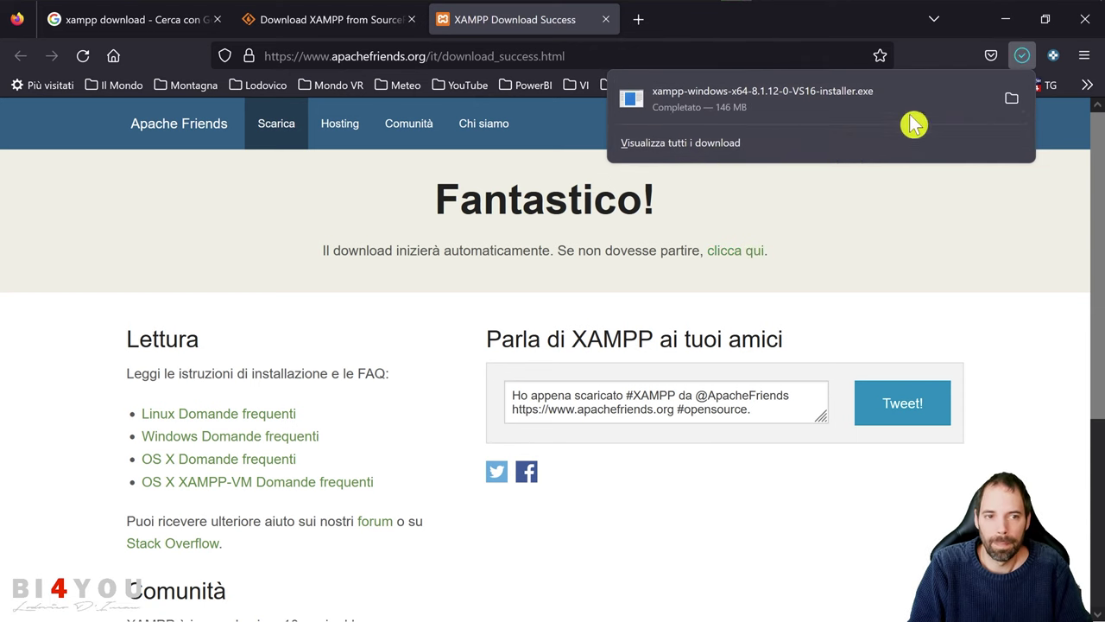
click(1008, 104)
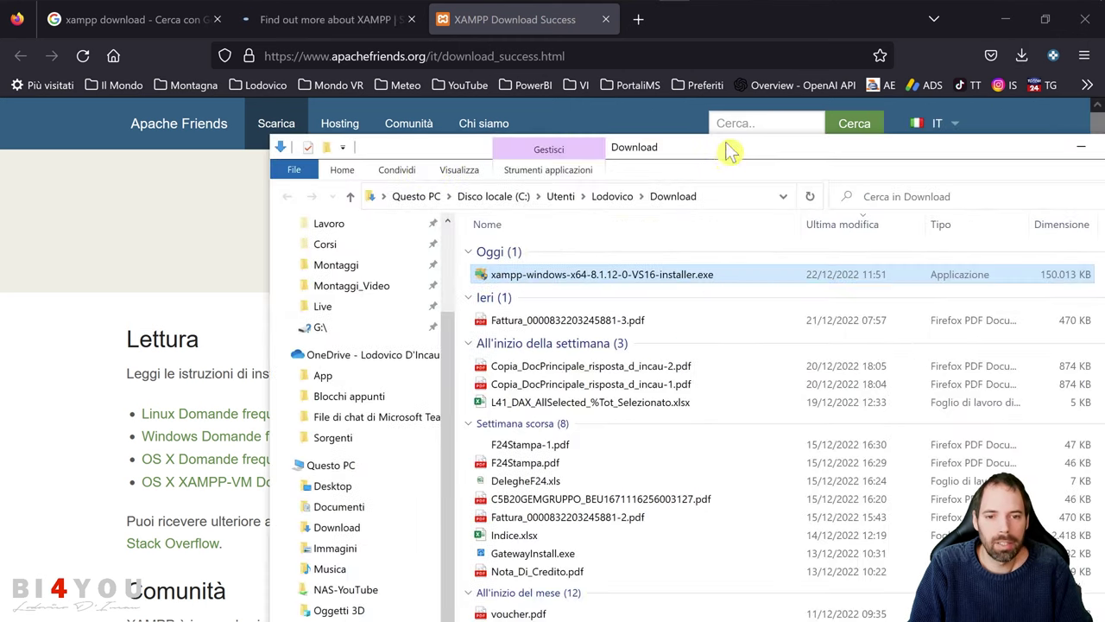
double_click(549, 289)
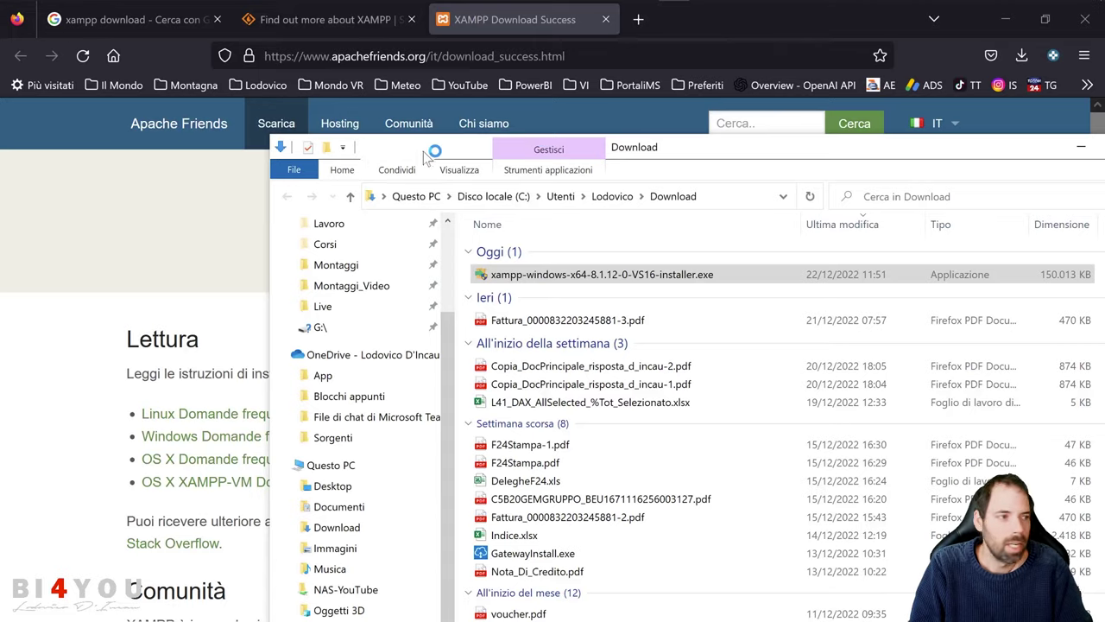
click(1006, 19)
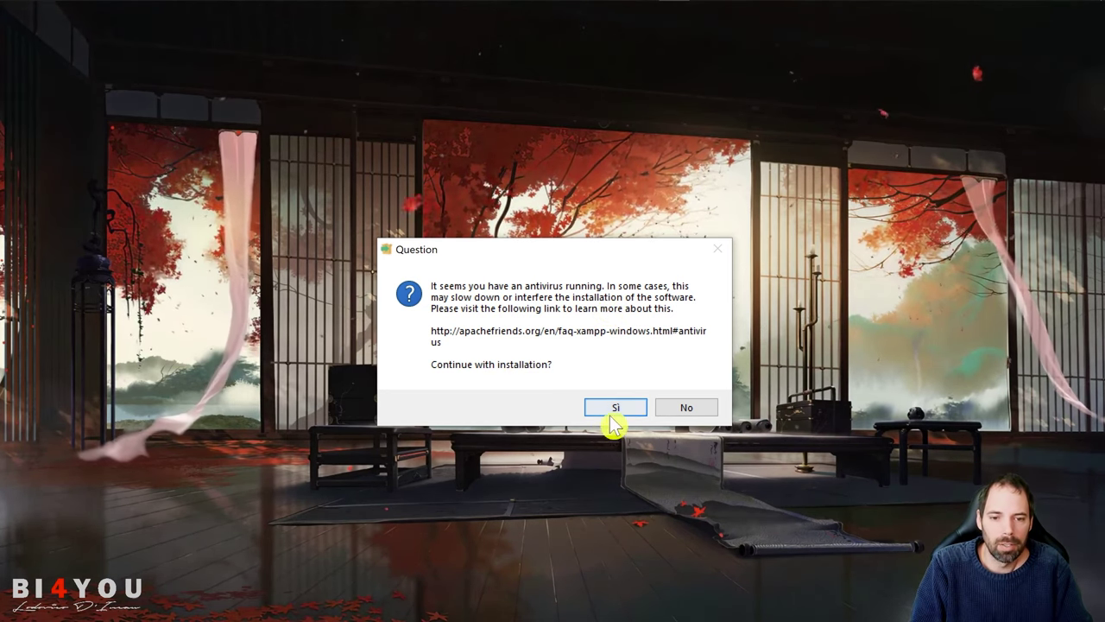
- Exit Kaspersky Total Security while the XAMPP installer waits at its antivirus question
mouse_move(880, 8)
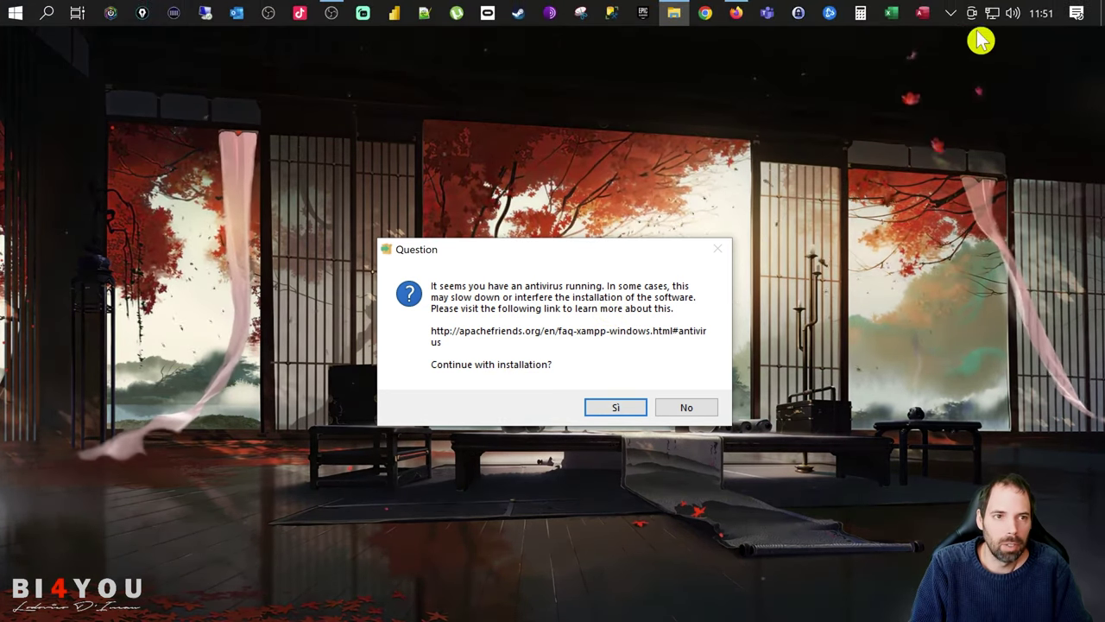
click(950, 13)
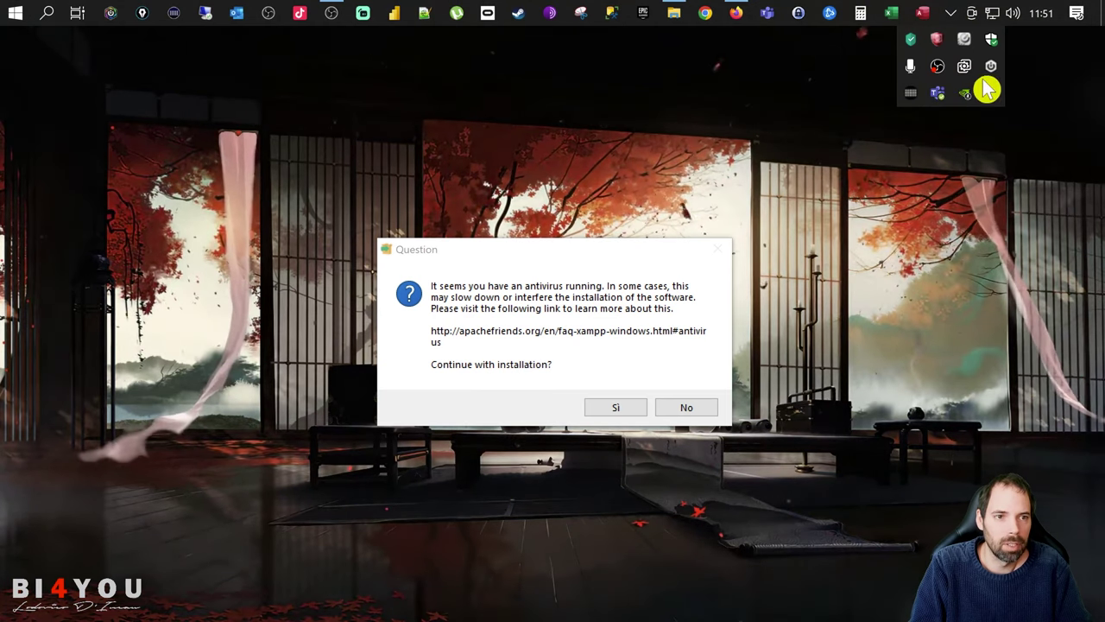
right_click(912, 39)
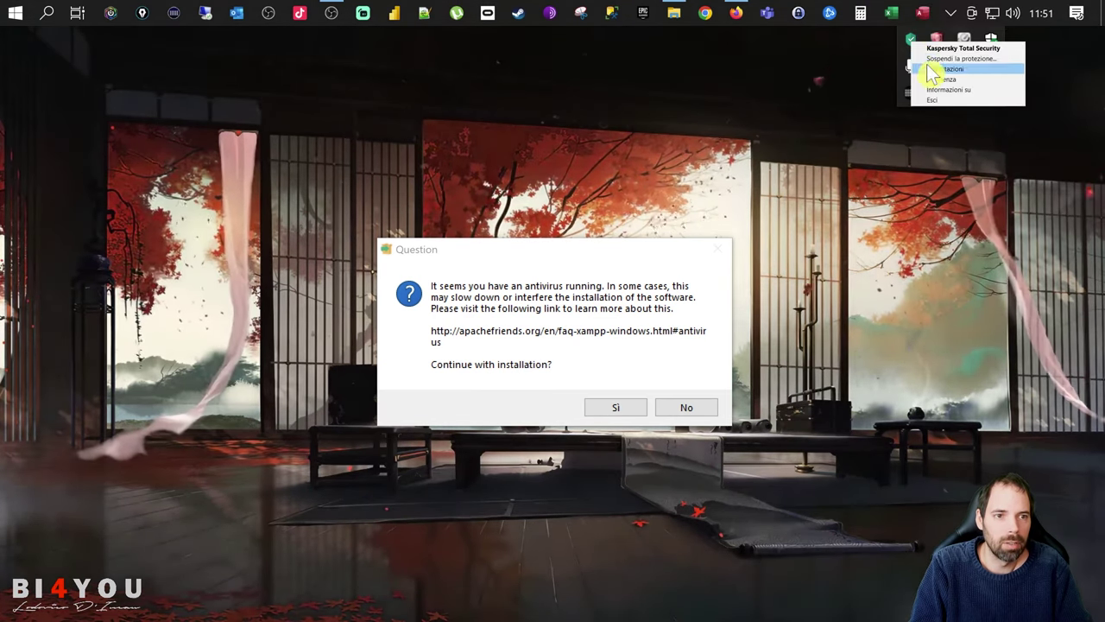
click(934, 101)
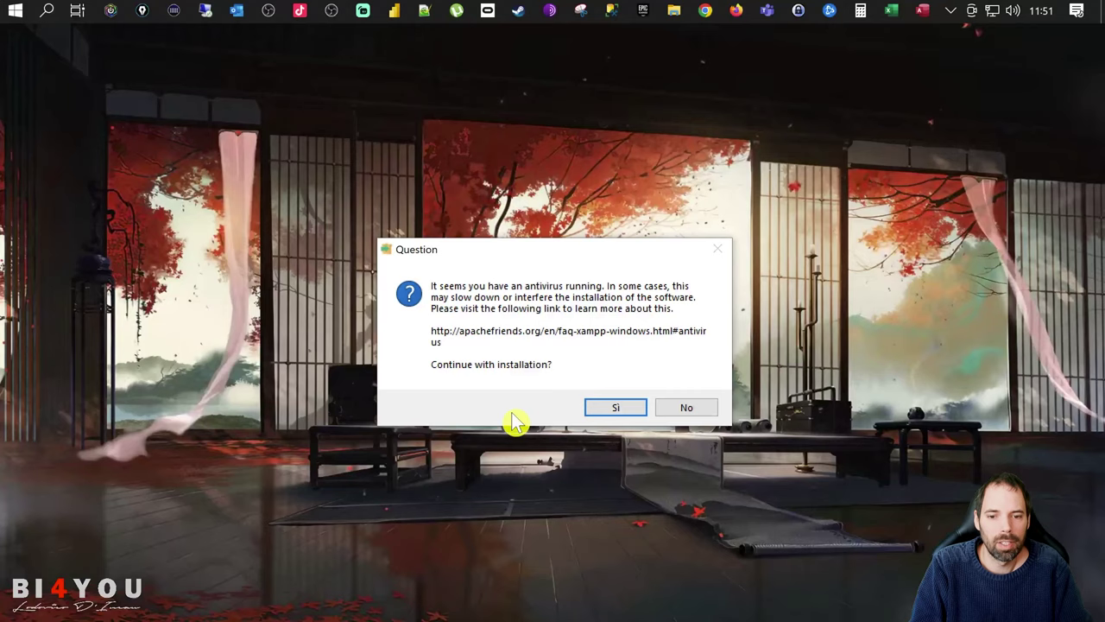
- Continue the XAMPP setup past the antivirus and UAC notices and accept all default components
click(605, 408)
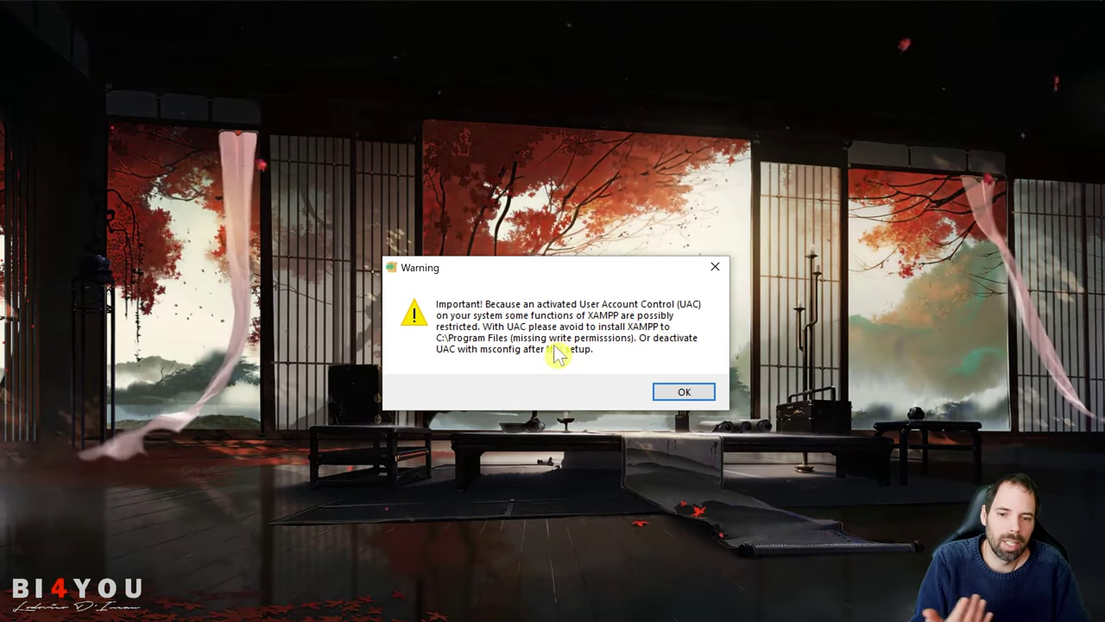
click(683, 393)
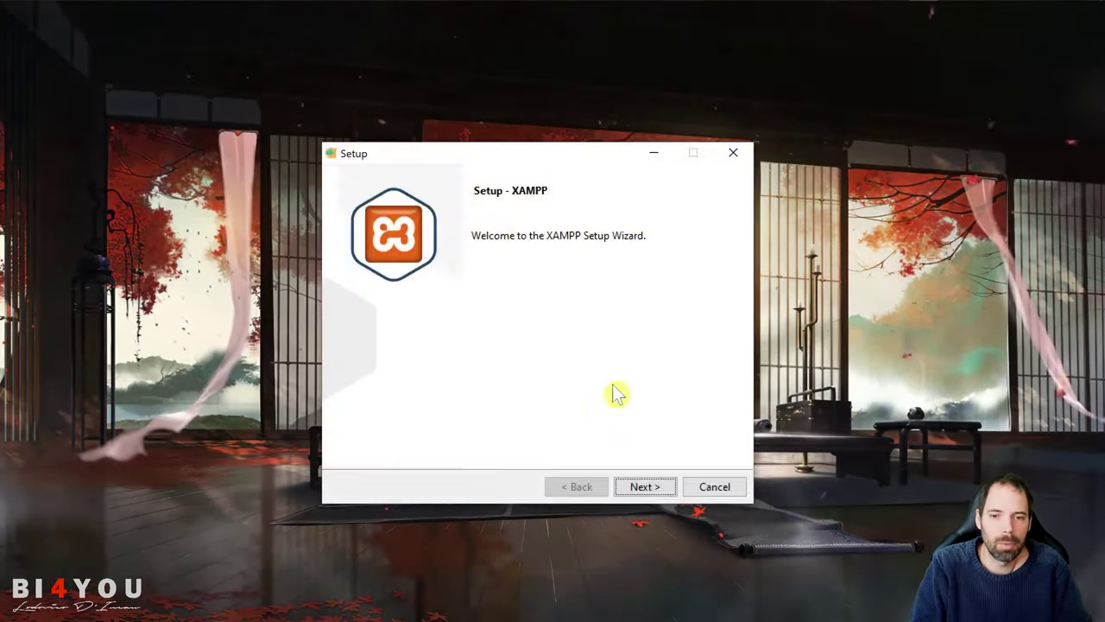
click(639, 487)
mouse_move(520, 354)
mouse_down()
mouse_move(523, 389)
mouse_move(534, 345)
mouse_up()
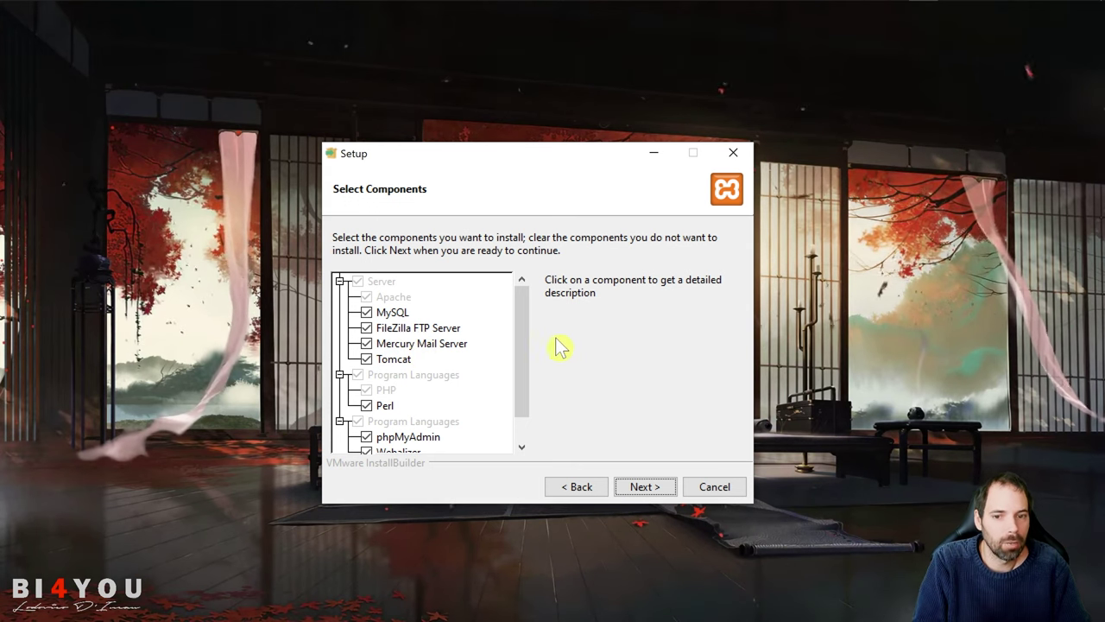
click(640, 488)
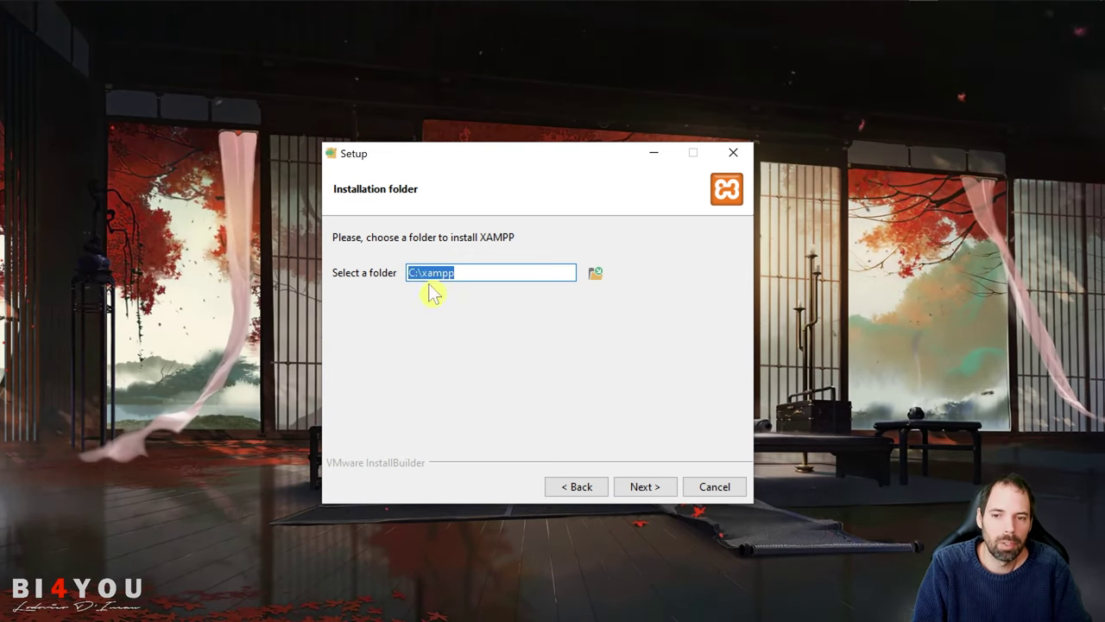
- Keep C:\xampp as the installation folder and English as the language, and start installing XAMPP
click(483, 272)
double_click(488, 272)
click(489, 272)
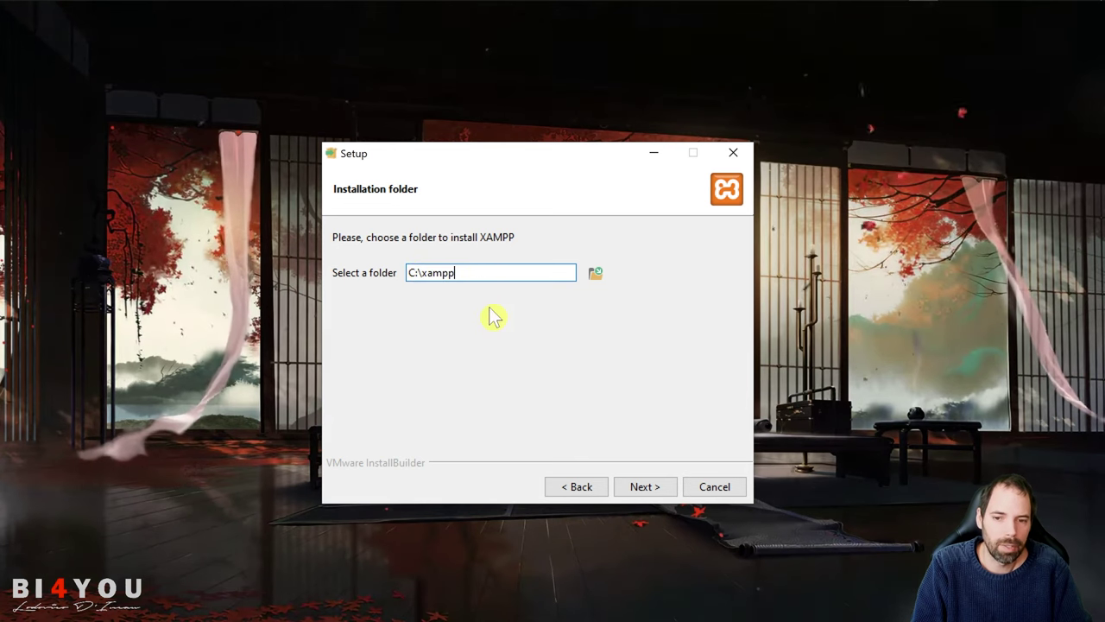
click(669, 490)
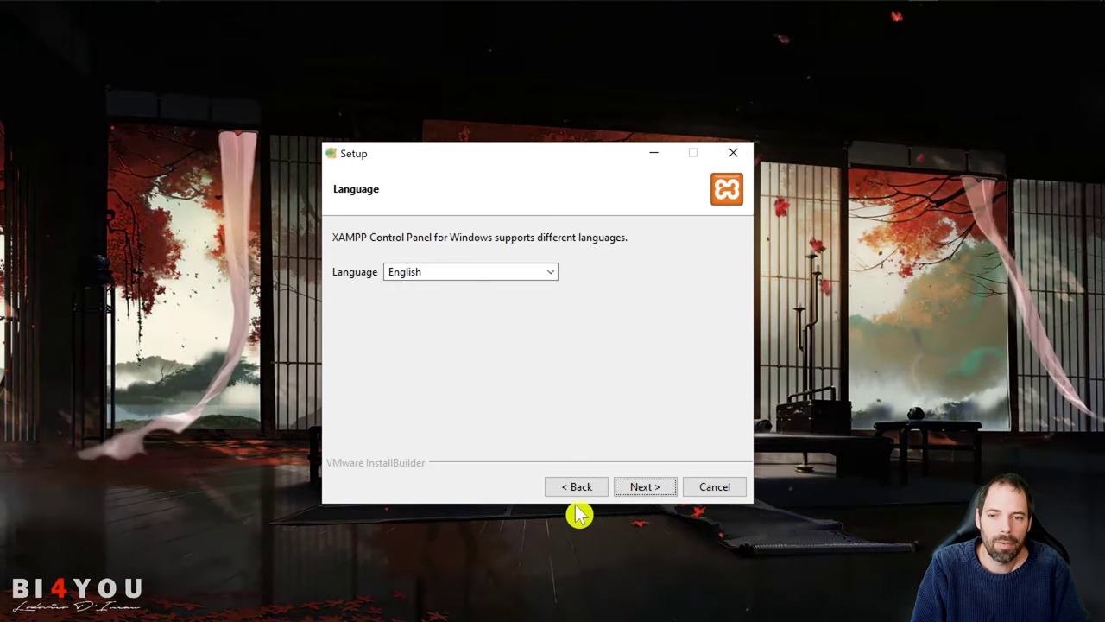
click(481, 272)
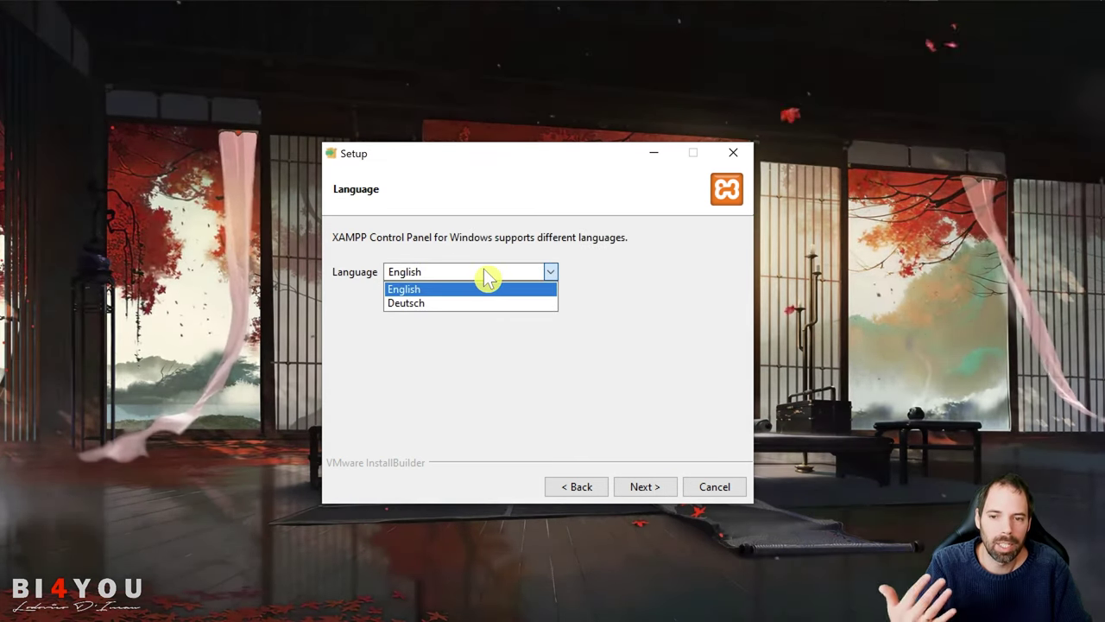
click(486, 275)
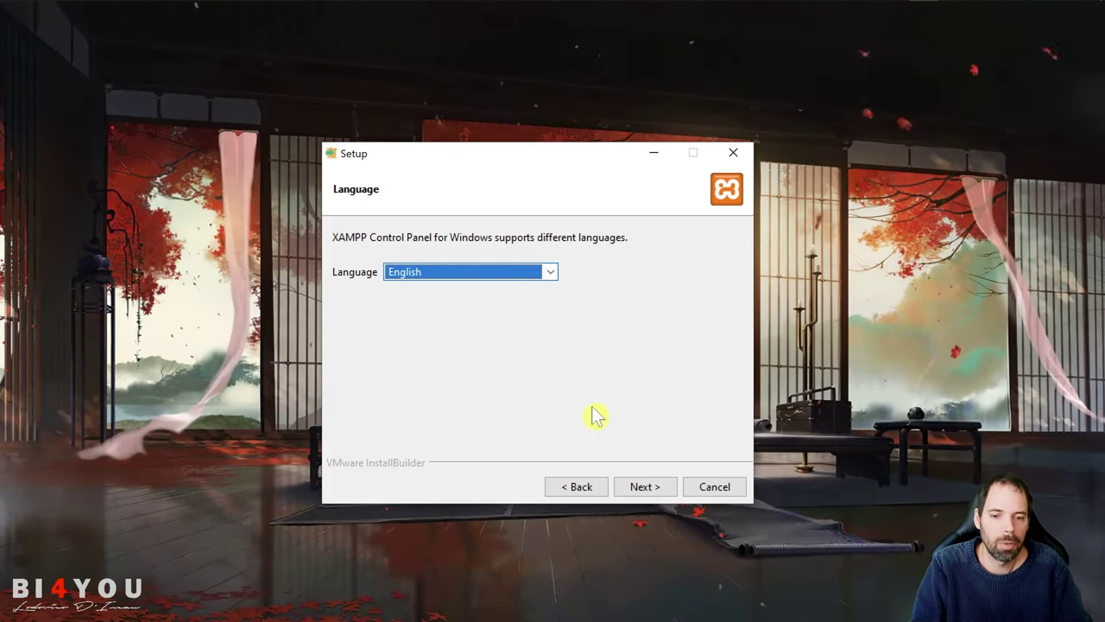
click(645, 488)
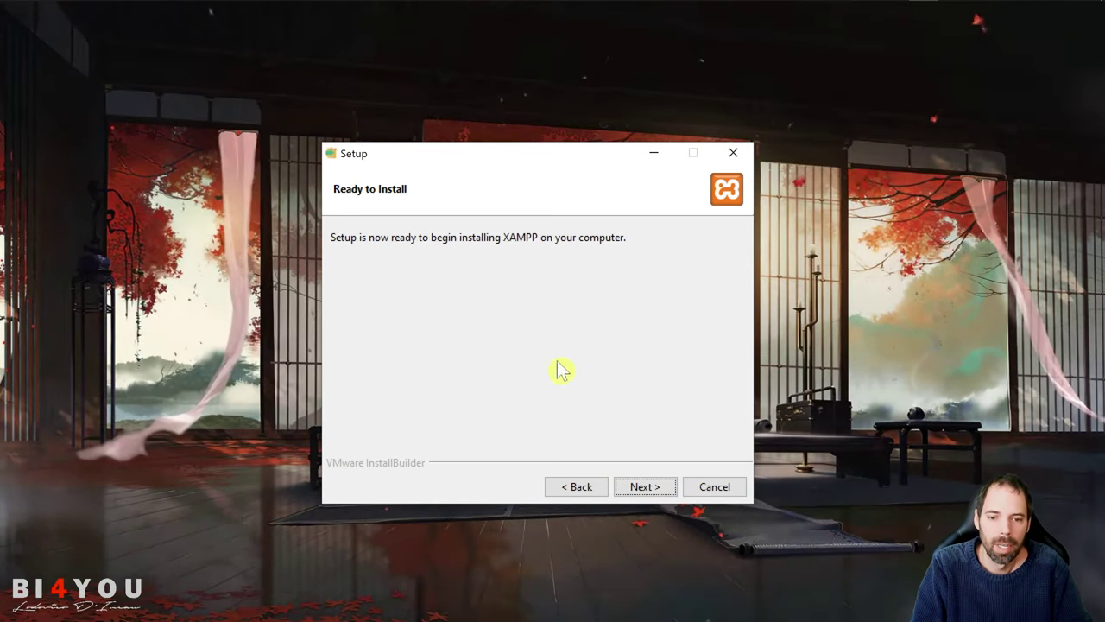
click(644, 486)
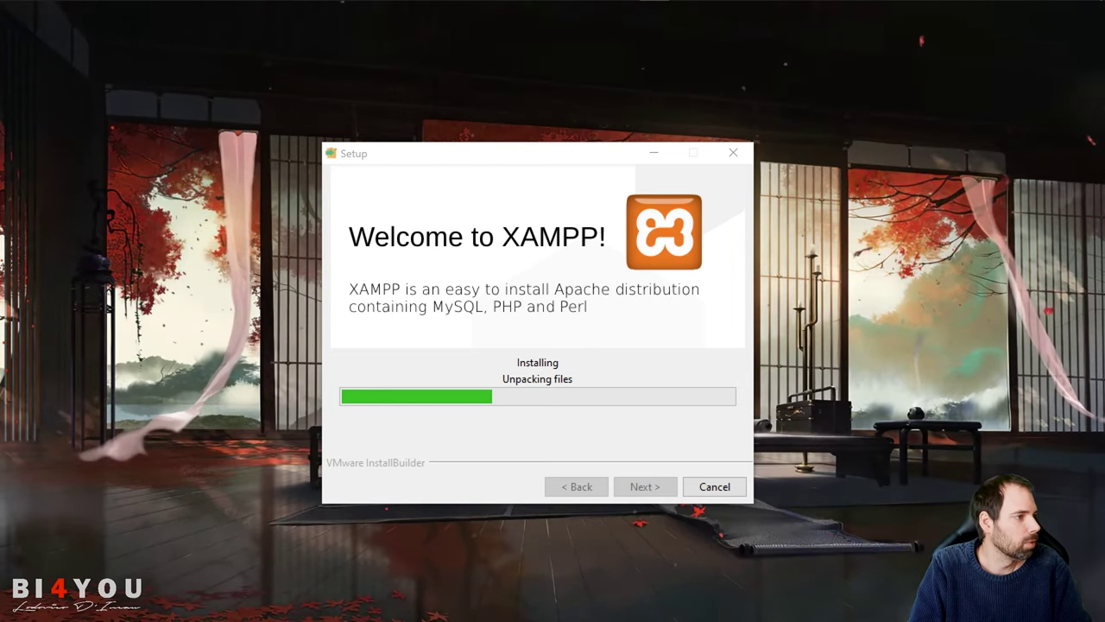
- Arrange the setup and file browser windows side by side and open the xampp folder on drive C:
drag(1104, 138, 876, 115)
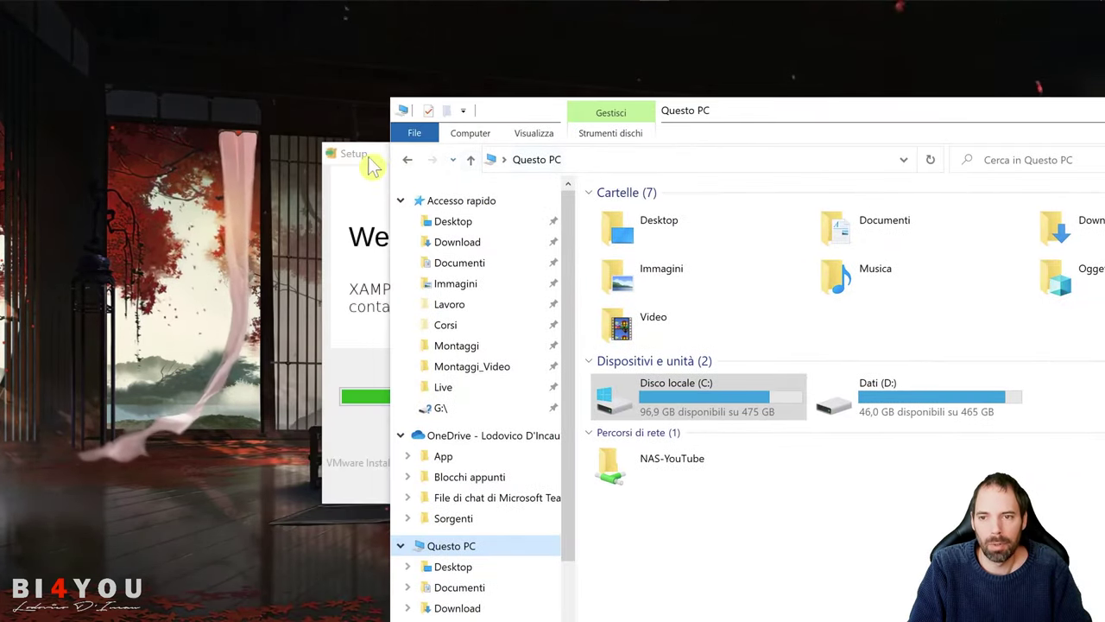
drag(368, 158, 97, 128)
drag(767, 115, 690, 63)
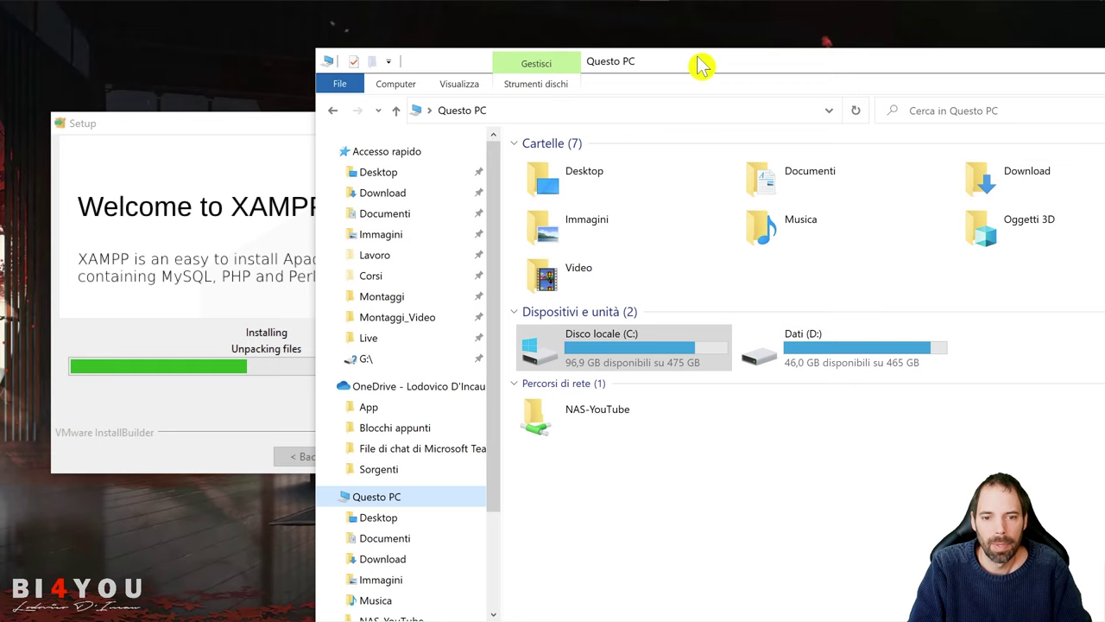
double_click(646, 350)
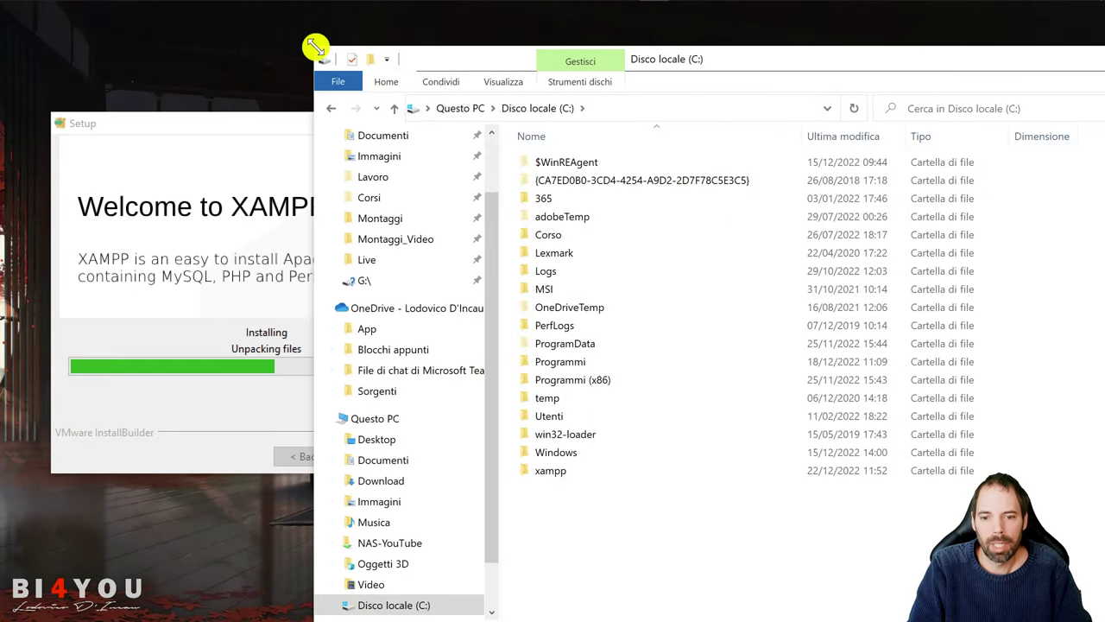
drag(315, 46, 568, 190)
drag(697, 217, 488, 76)
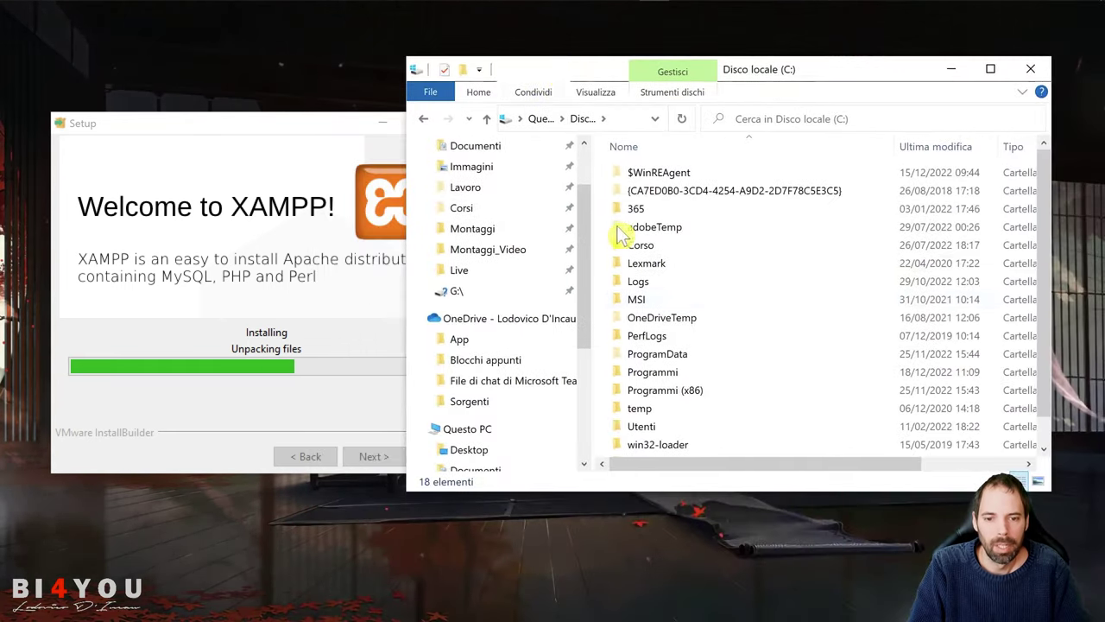
scroll(620, 235, down, 2)
double_click(649, 449)
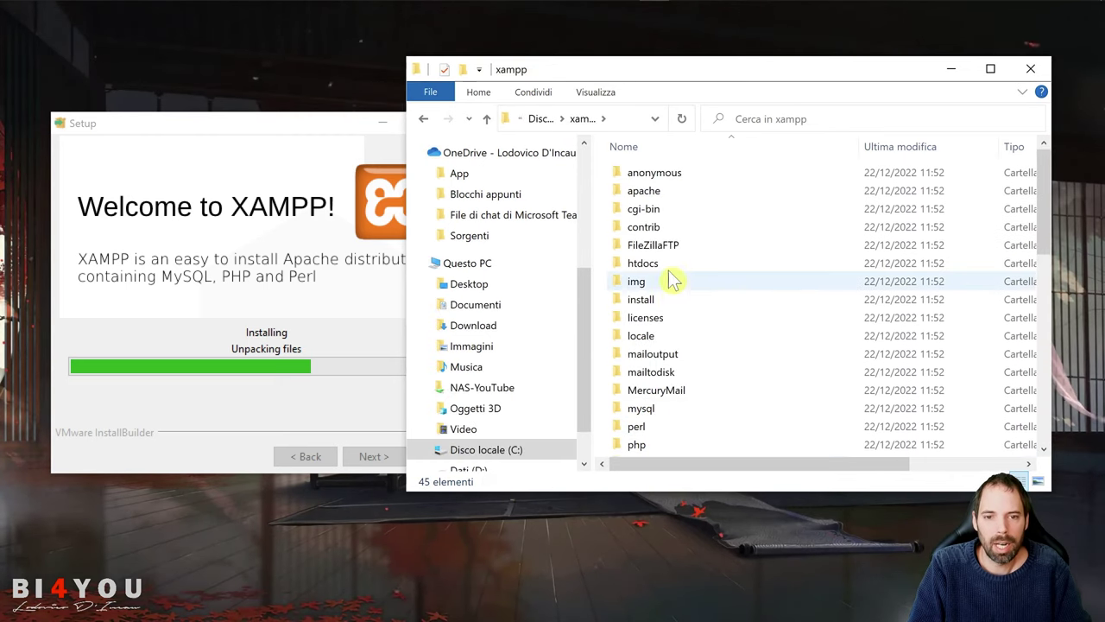
- Open the htdocs folder and select all of its items to examine the default site files
mouse_move(664, 275)
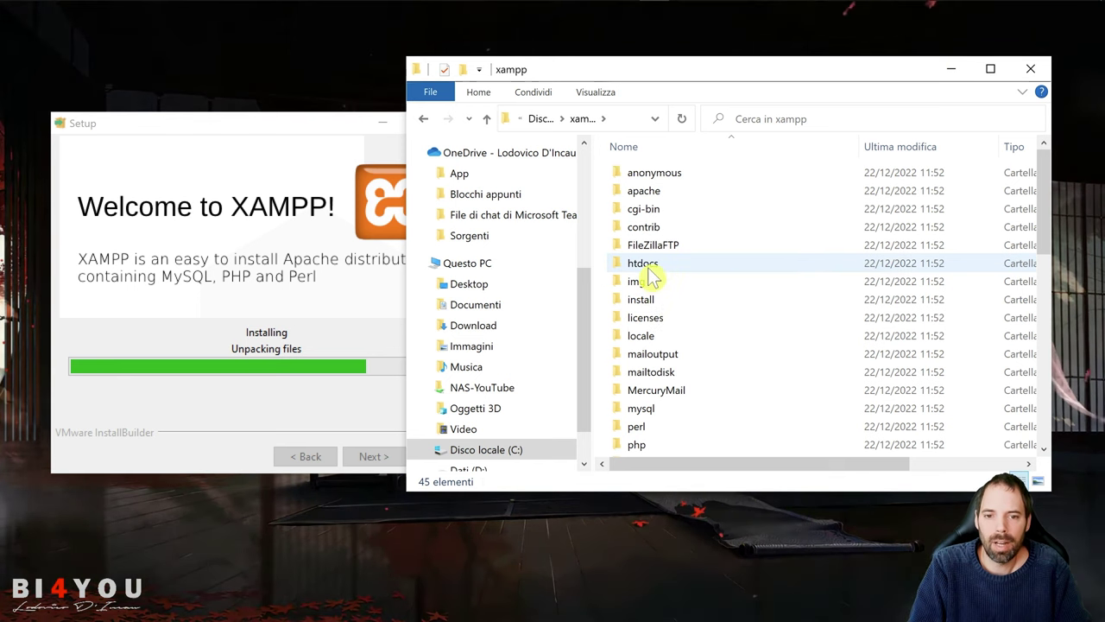
click(641, 264)
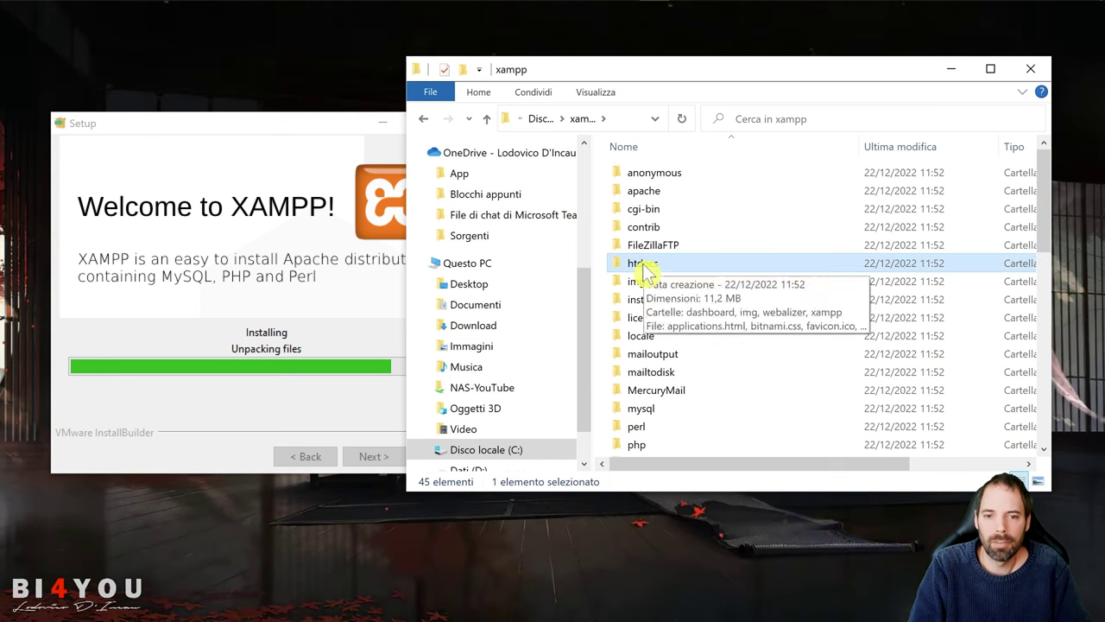
double_click(644, 273)
drag(812, 375, 635, 169)
drag(739, 358, 639, 151)
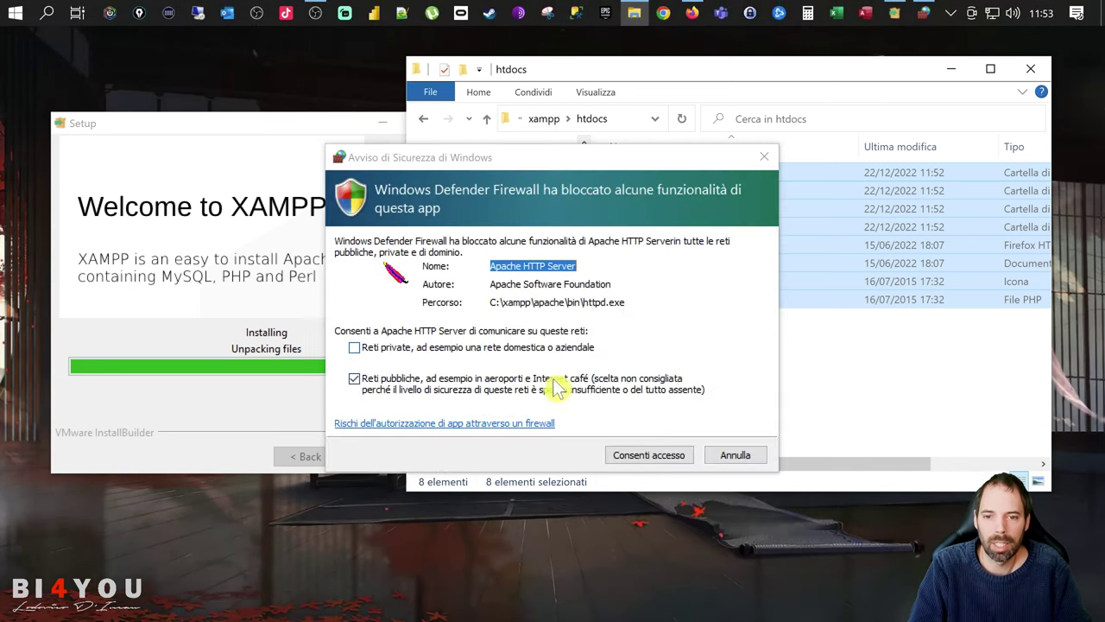
- Allow Apache HTTP Server through the firewall on public networks, and finish the setup with the Control Panel launching
click(510, 288)
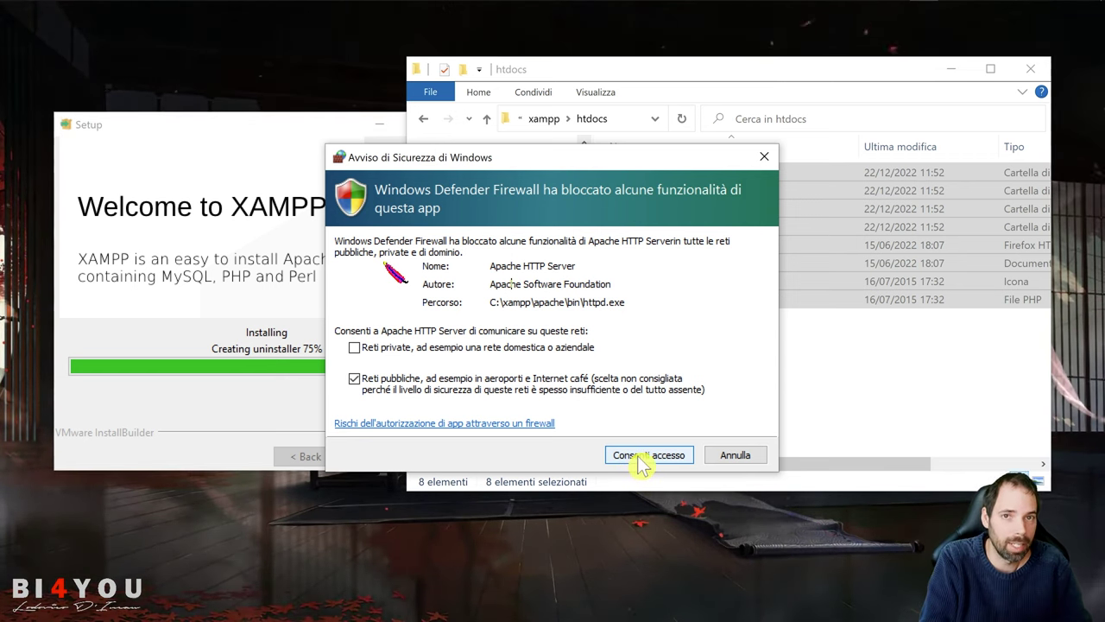
click(639, 455)
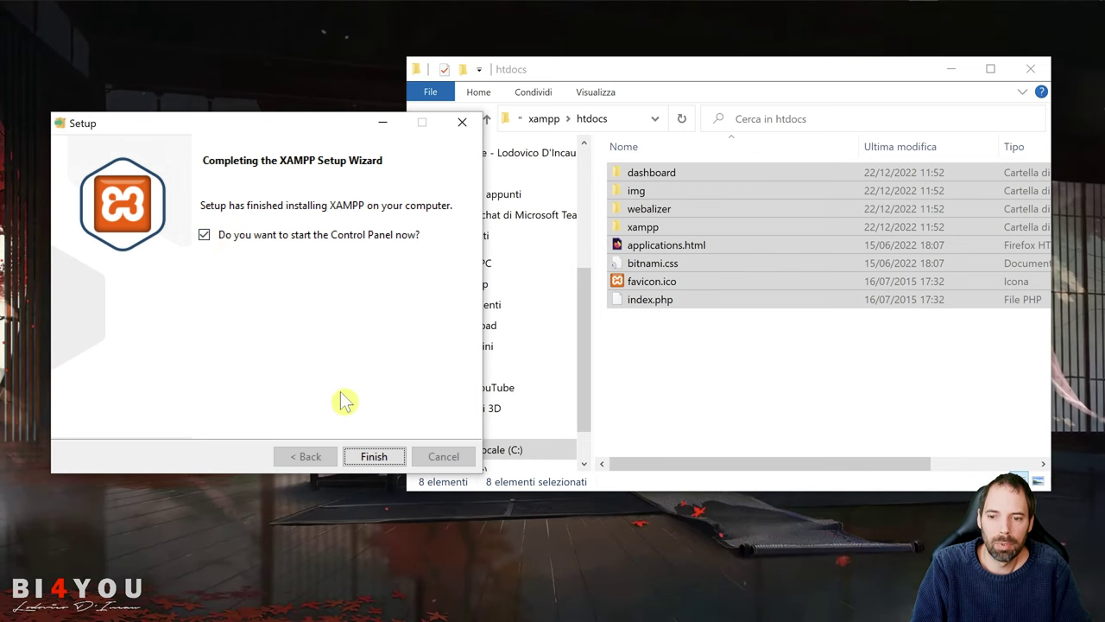
click(374, 455)
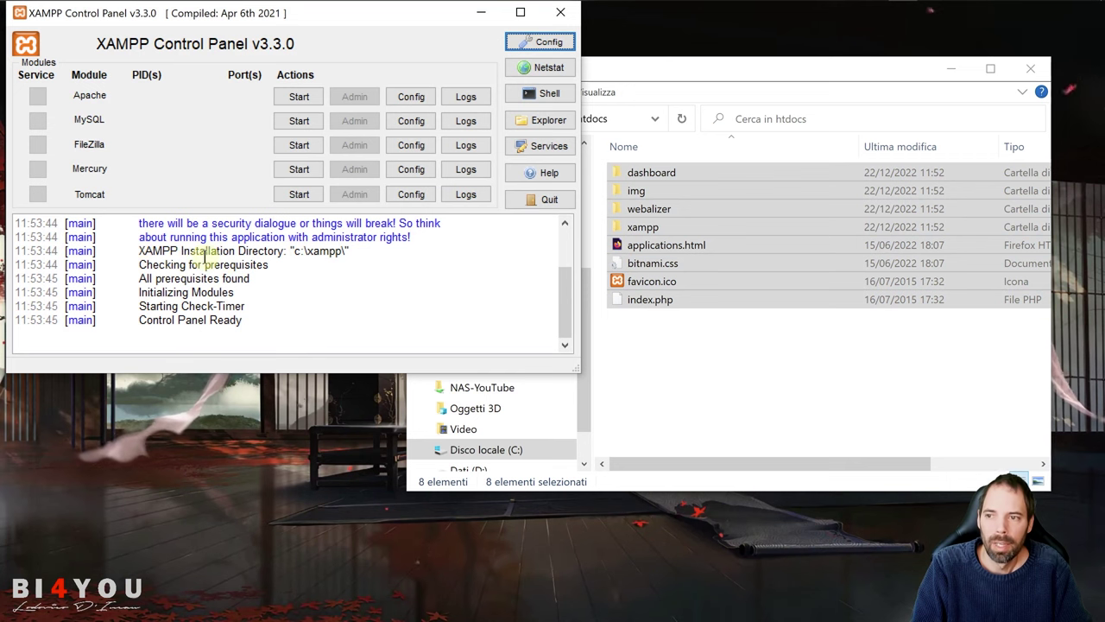
drag(245, 12, 256, 71)
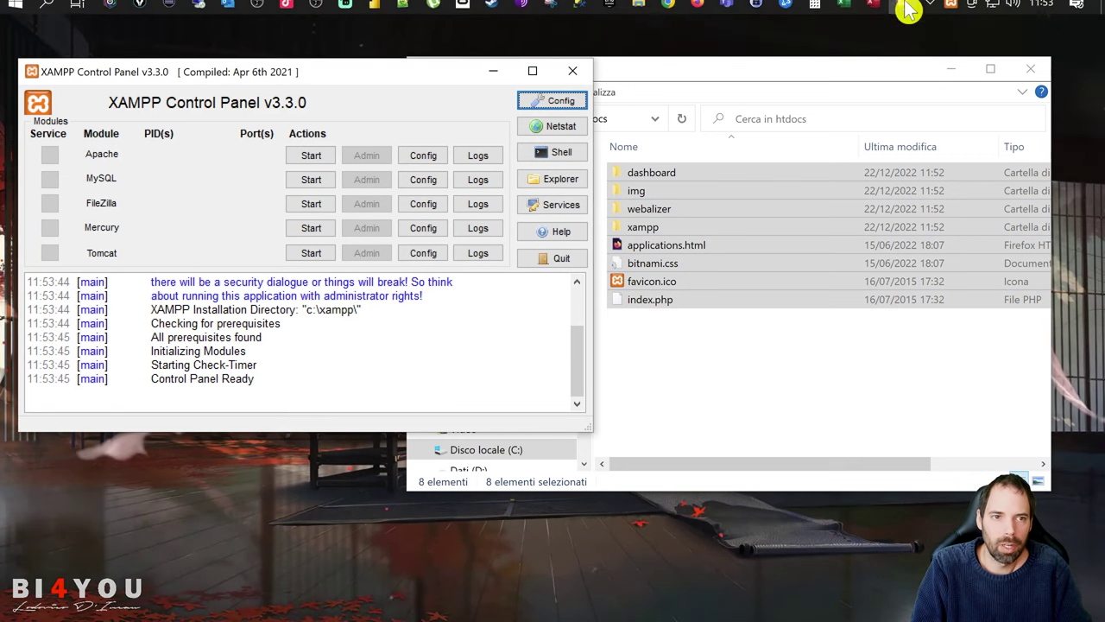
- Hide the XAMPP Control Panel in the system tray and show it again from there
click(949, 13)
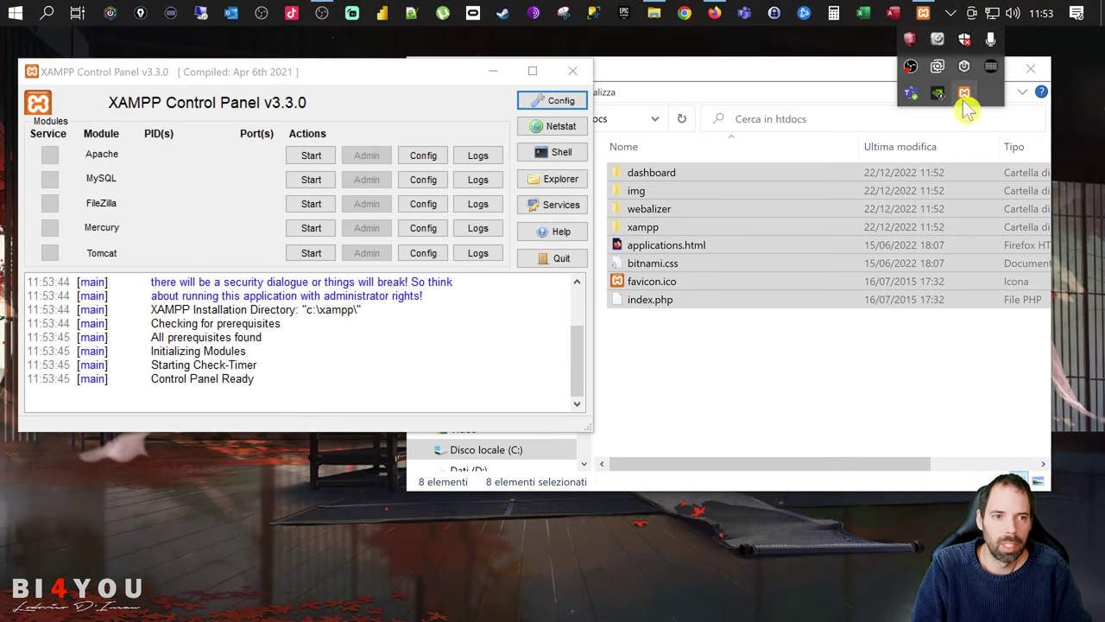
click(965, 93)
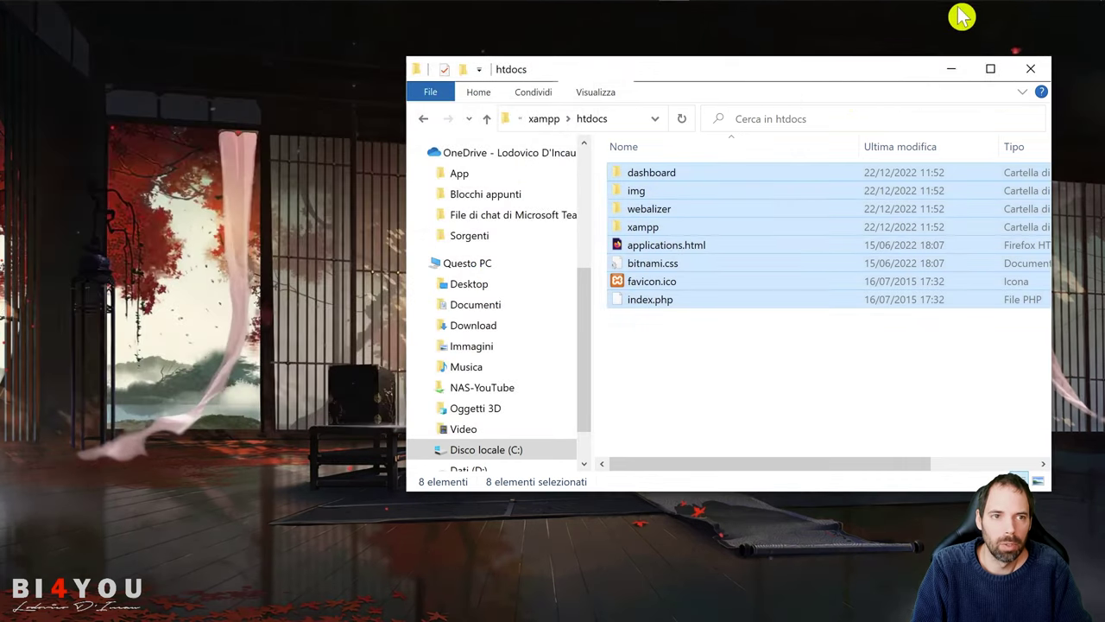
click(950, 12)
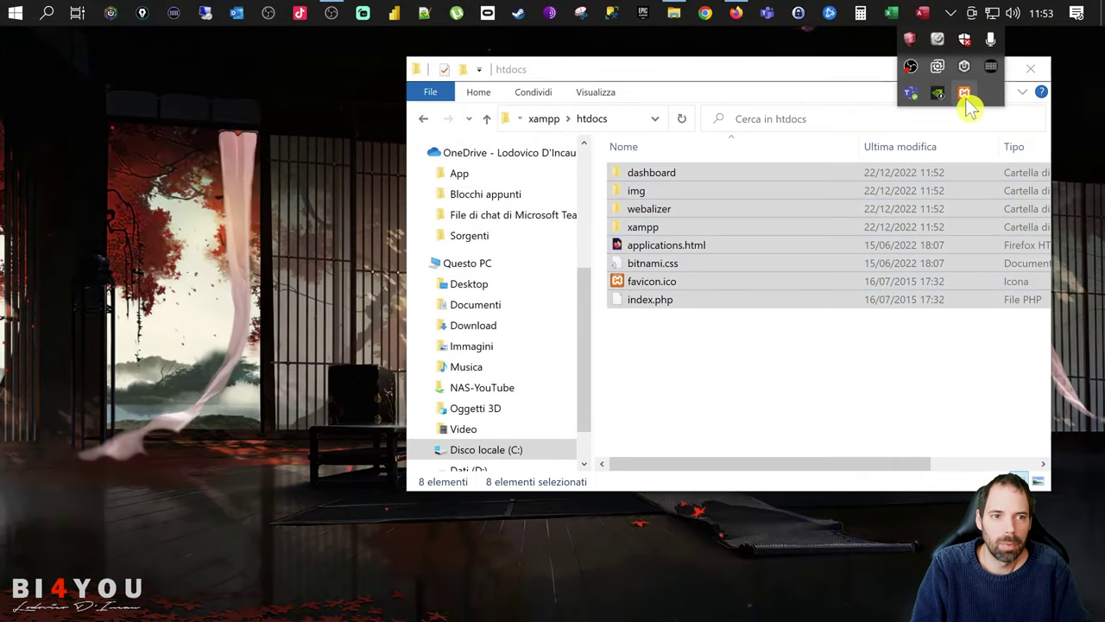
right_click(967, 95)
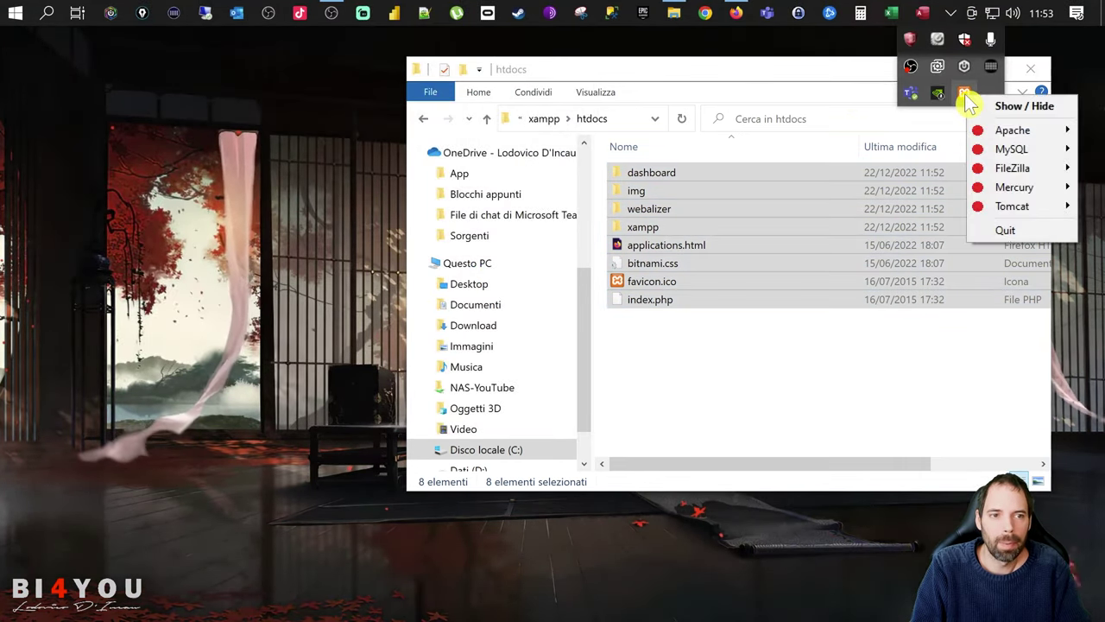
click(1009, 107)
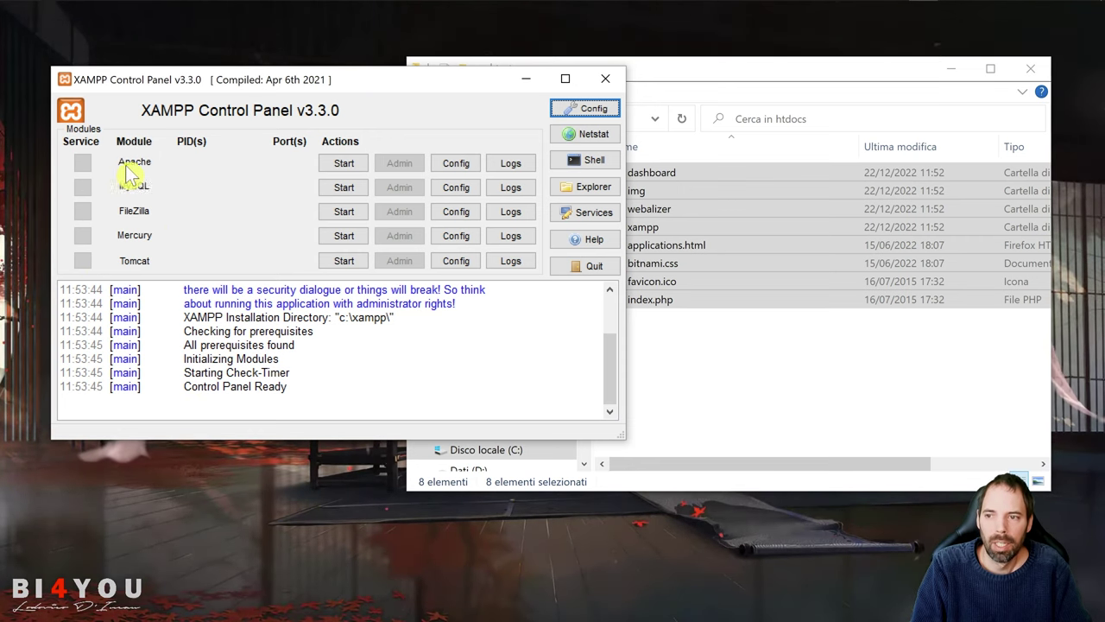
- Start the Apache module and close the XAMPP Control Panel window
click(344, 164)
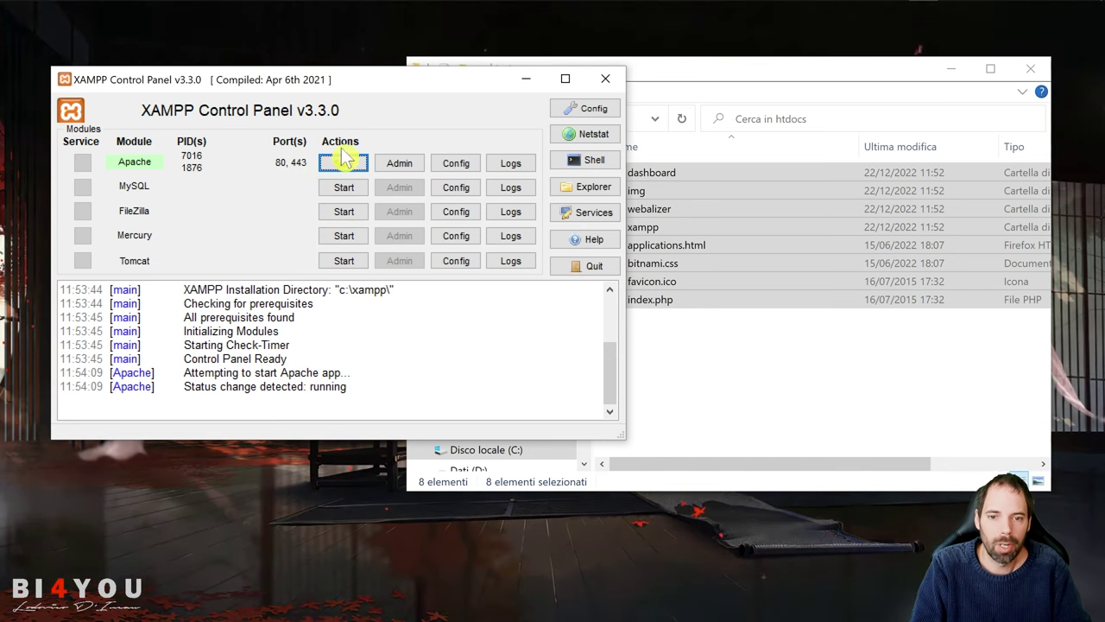
click(605, 78)
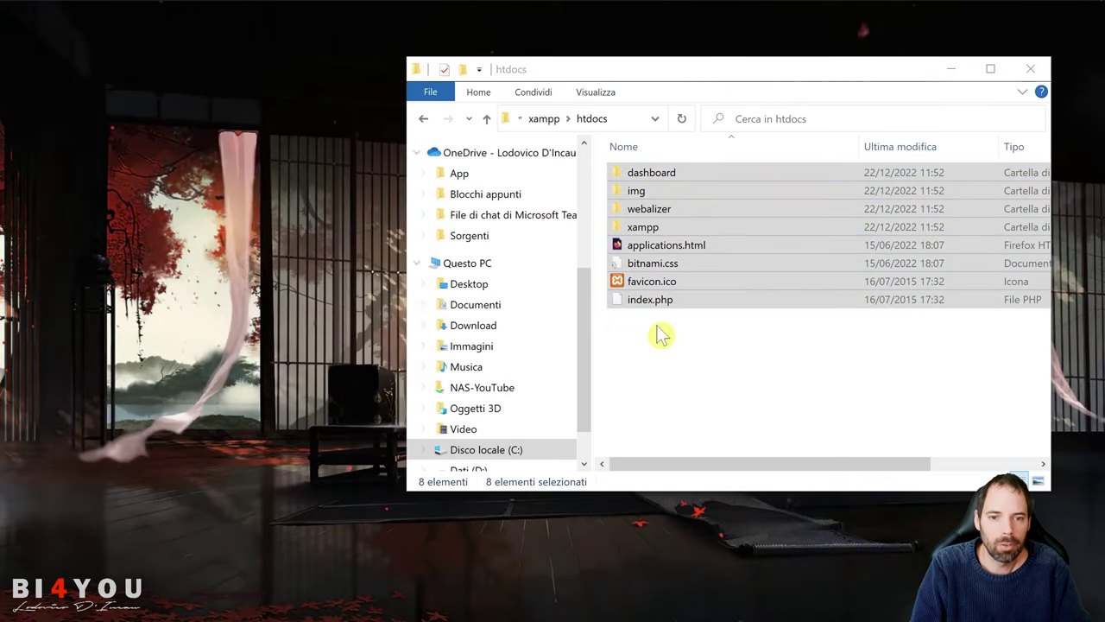
- Go up to the xampp folder, reopen htdocs and highlight all of its items to examine the site files
click(772, 393)
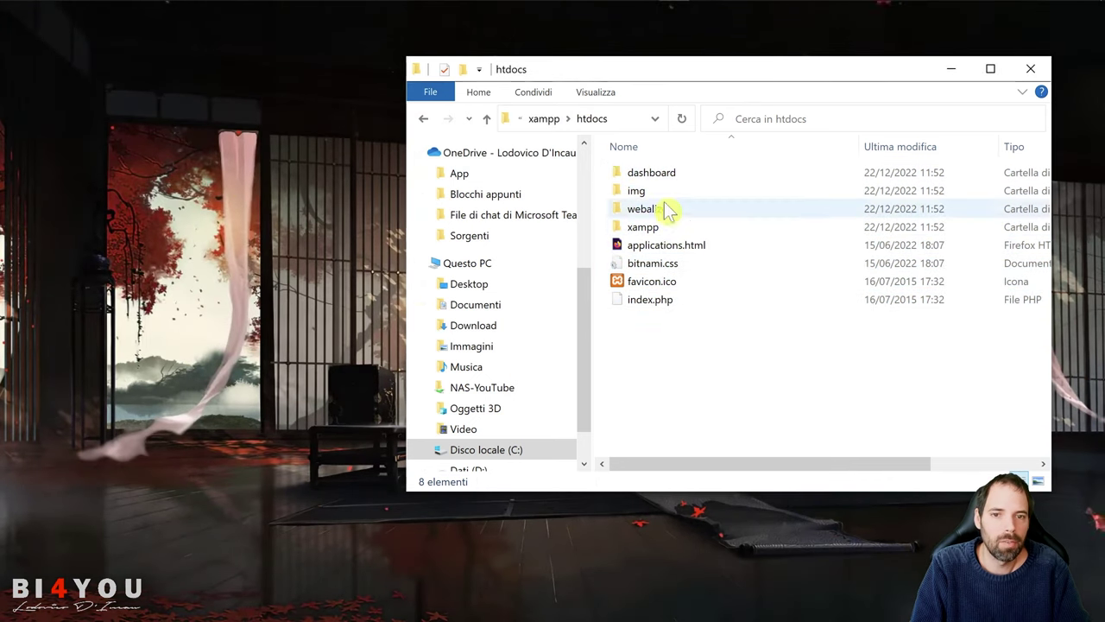
click(544, 121)
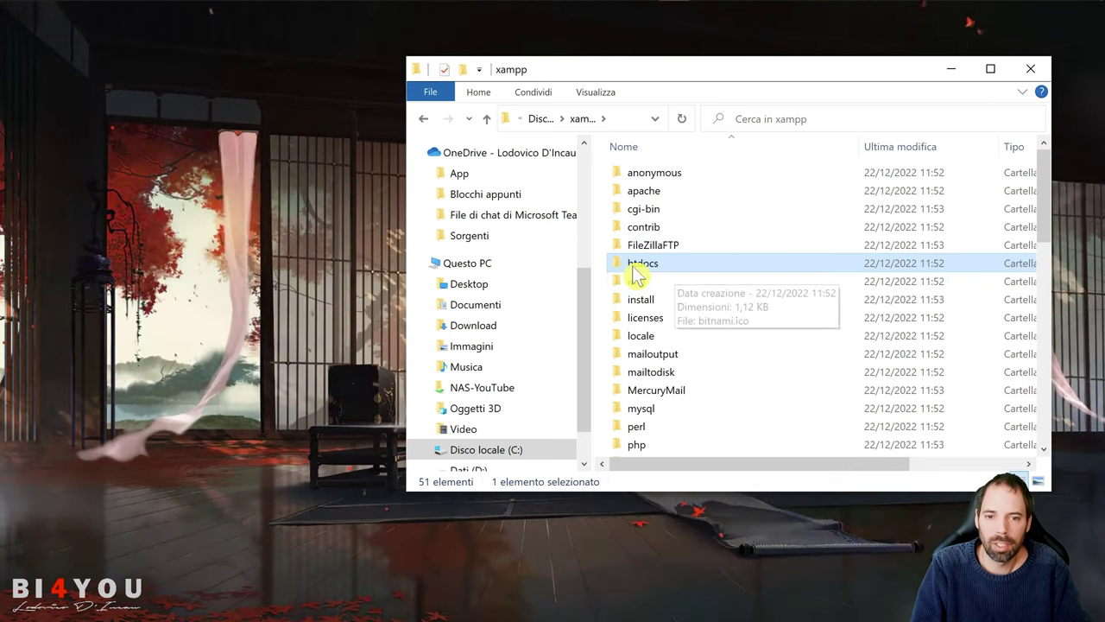
double_click(656, 269)
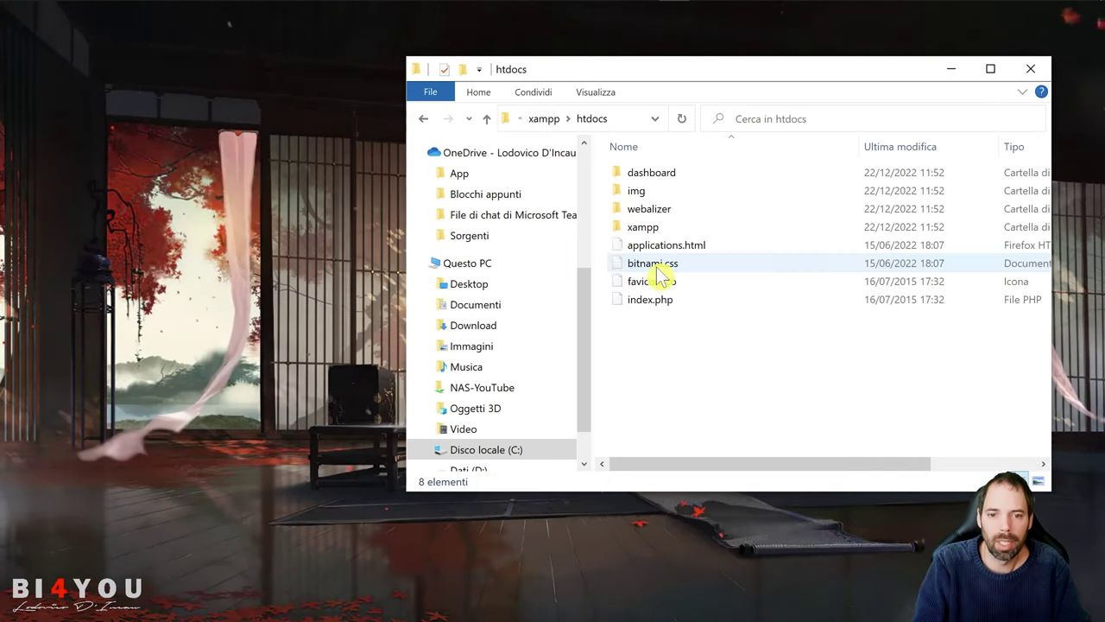
drag(794, 382, 631, 160)
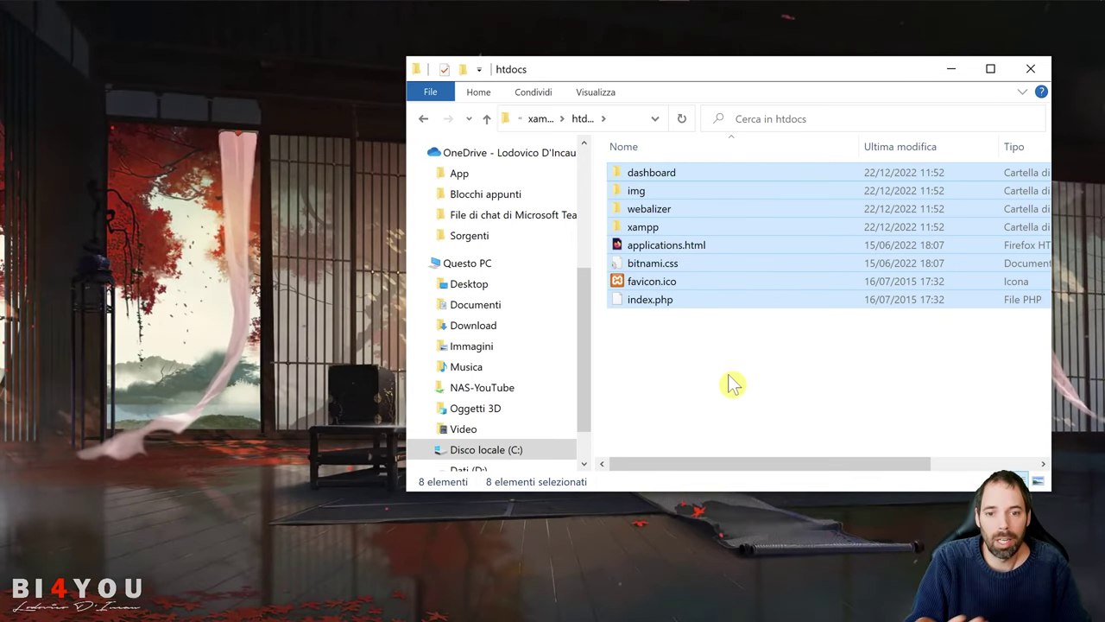
click(730, 384)
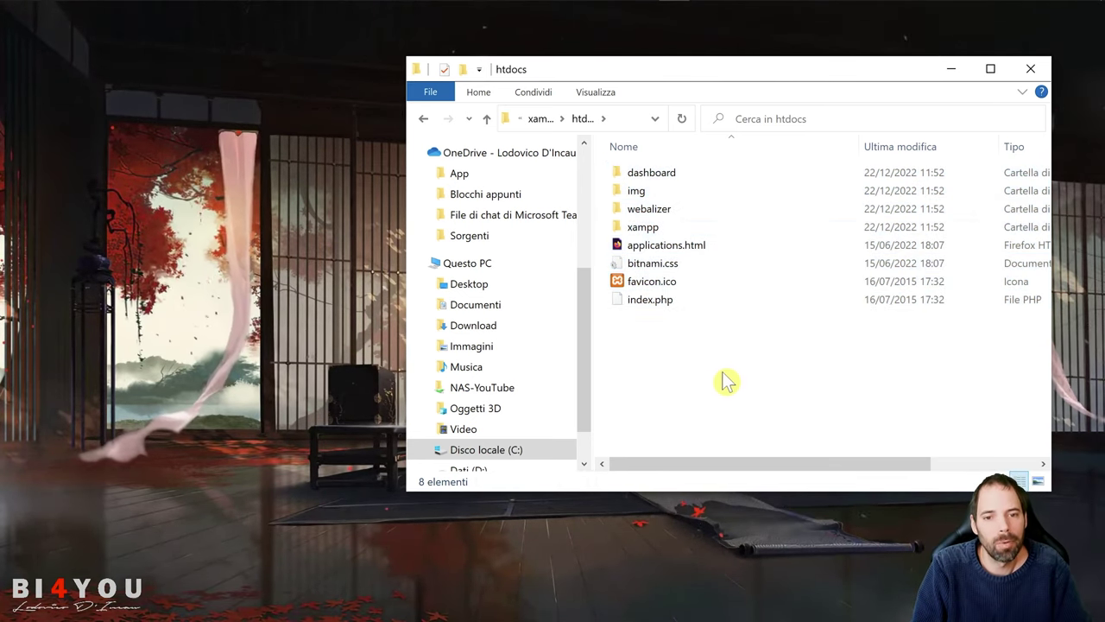
drag(813, 374, 622, 173)
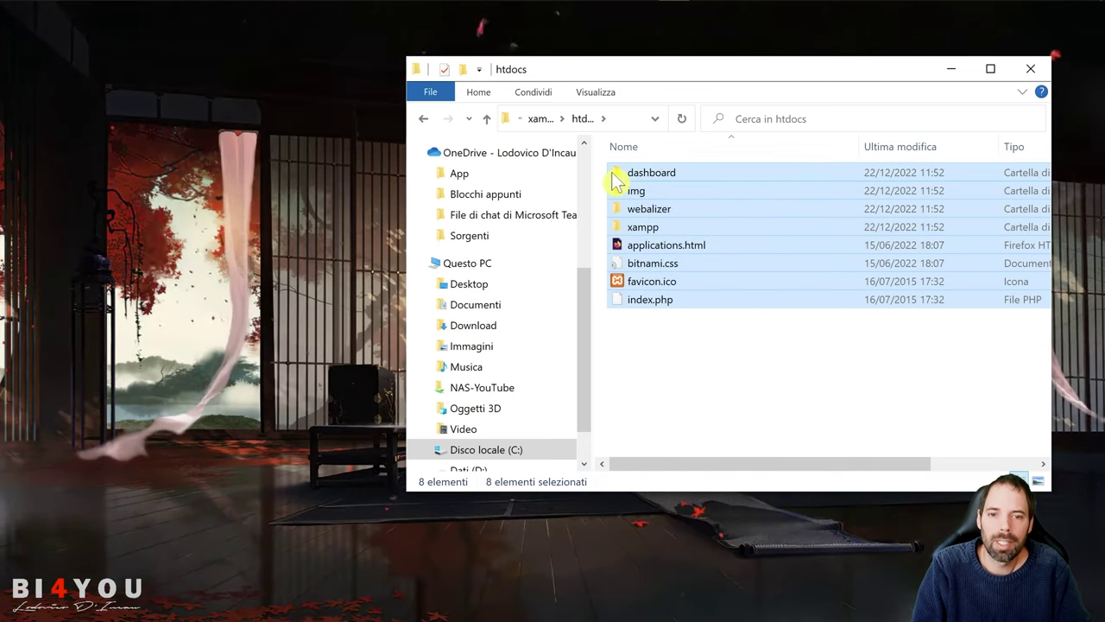
click(717, 358)
drag(834, 385, 627, 172)
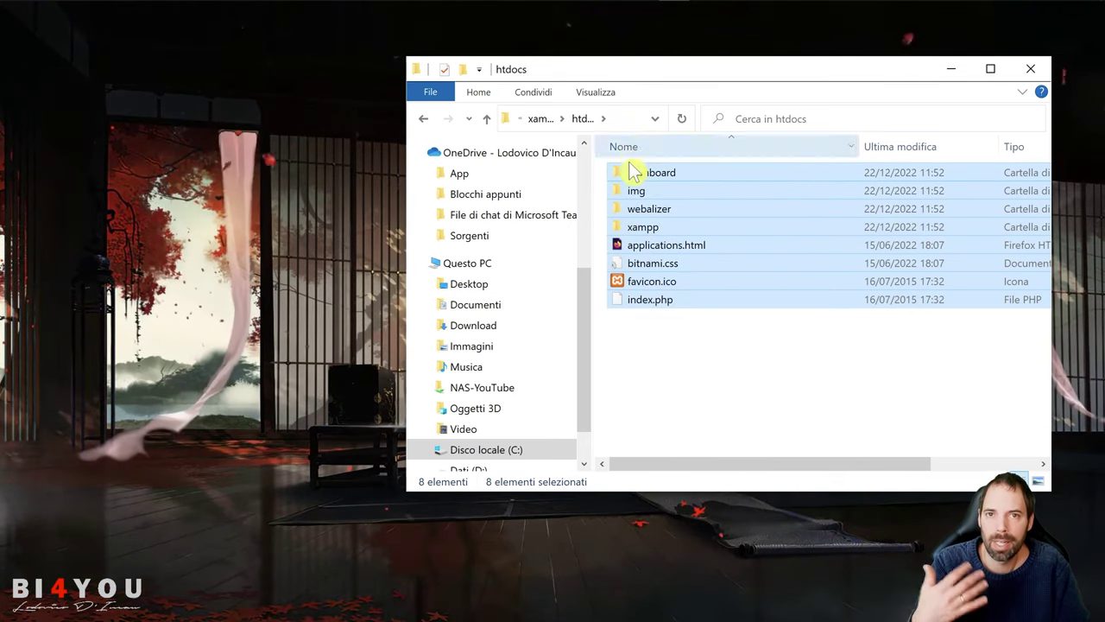
click(695, 370)
- Switch to Firefox and close the SourceForge and Google search tabs
click(313, 234)
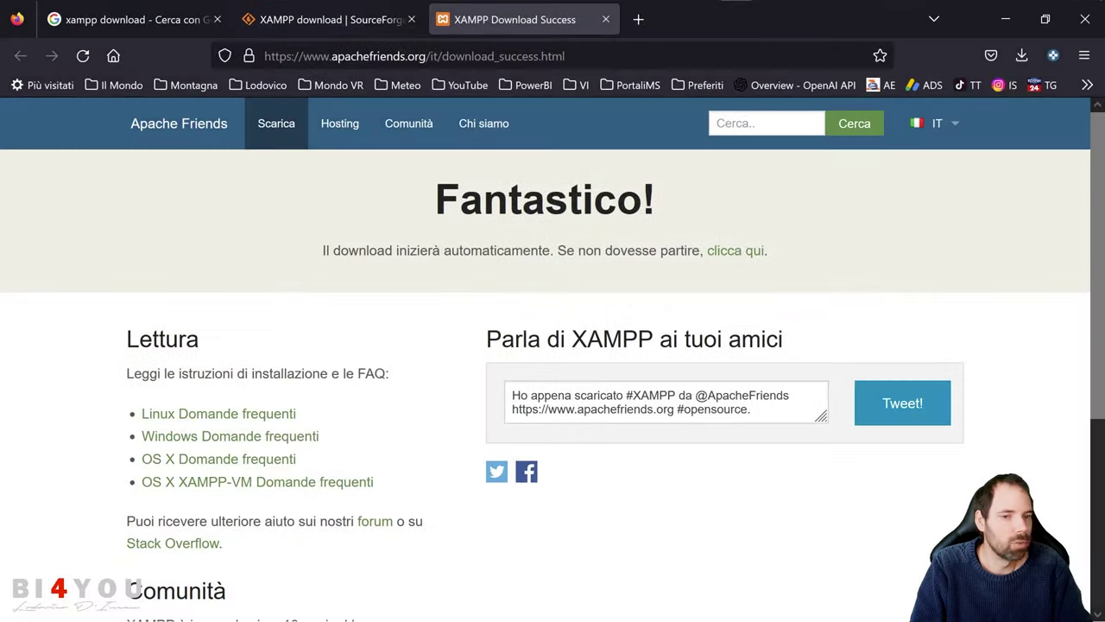
click(412, 20)
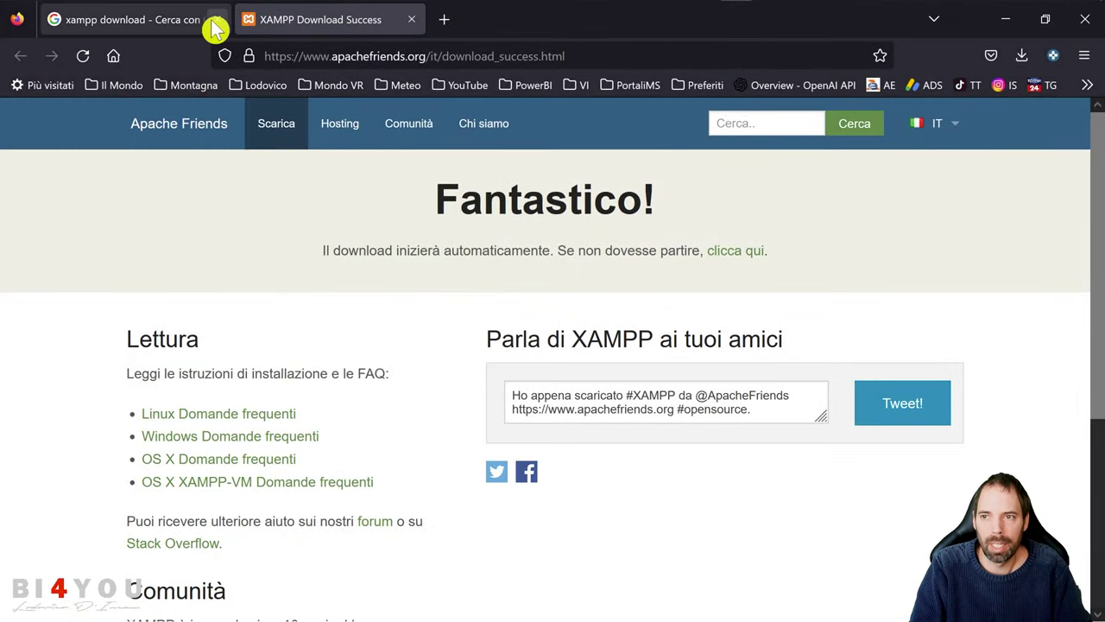
click(217, 20)
- Load localhost in the remaining tab and examine the address of the XAMPP welcome page
click(371, 55)
text(localgho)
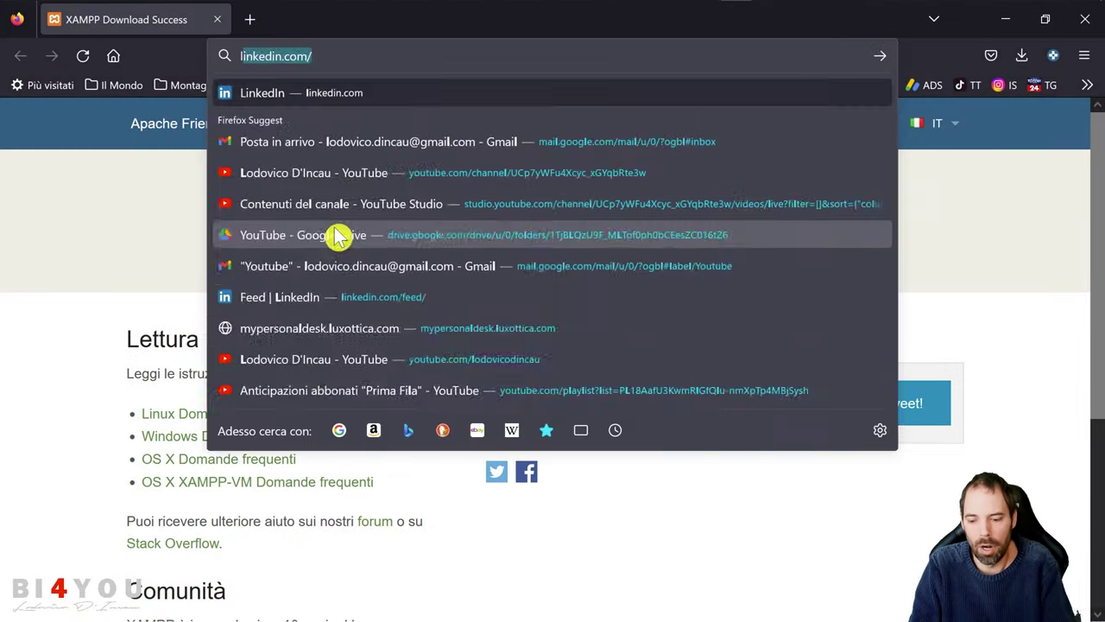
key(BackSpace)
key(BackSpace)
key(BackSpace)
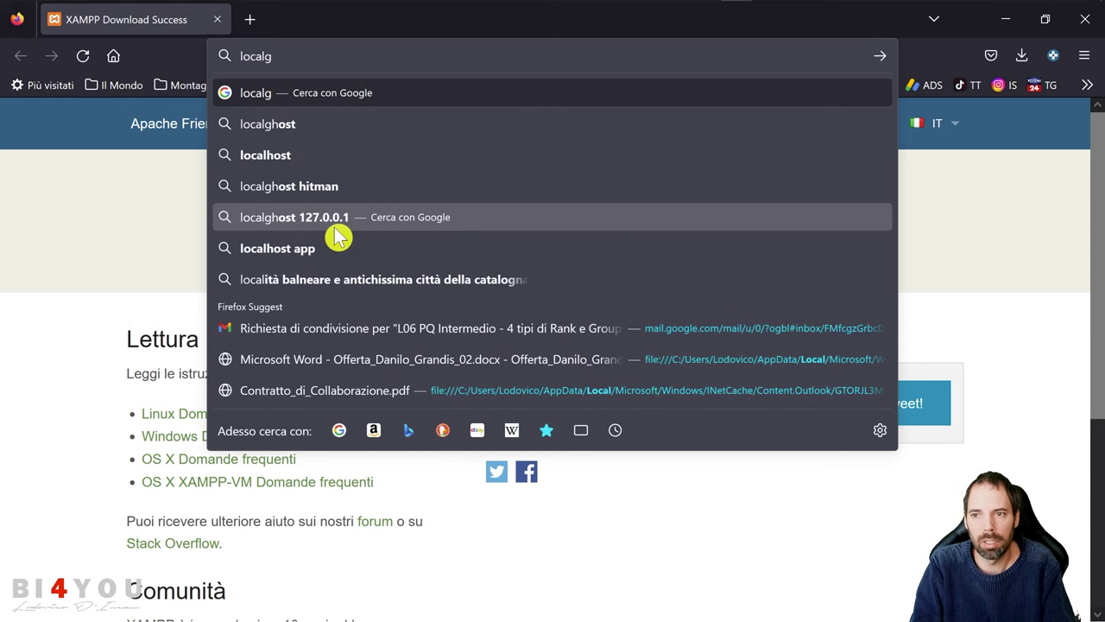
text(host)
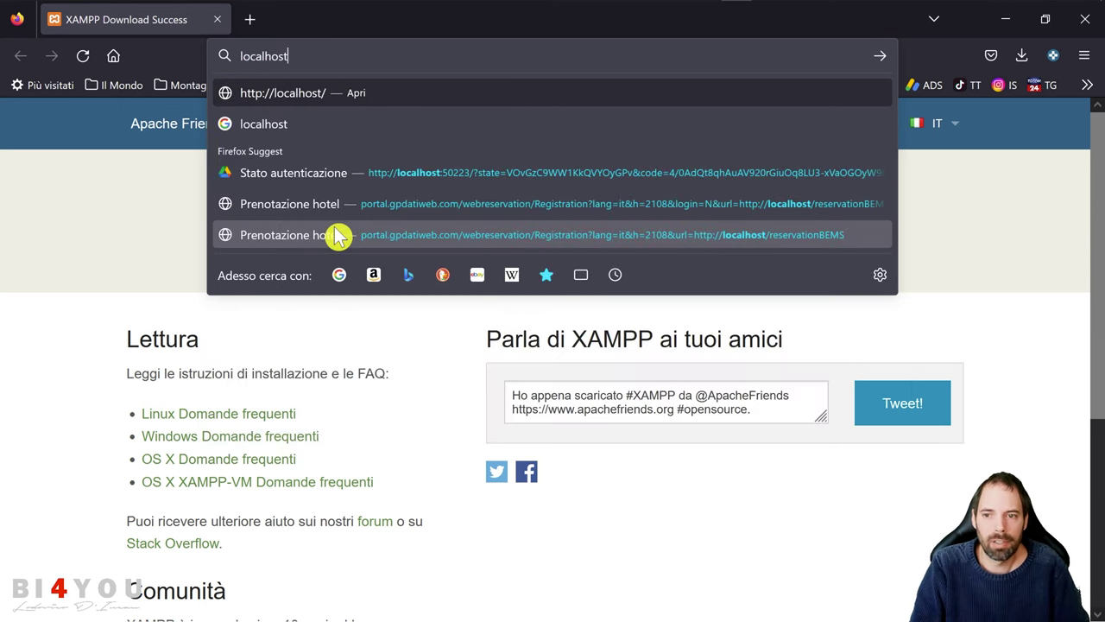
key(Return)
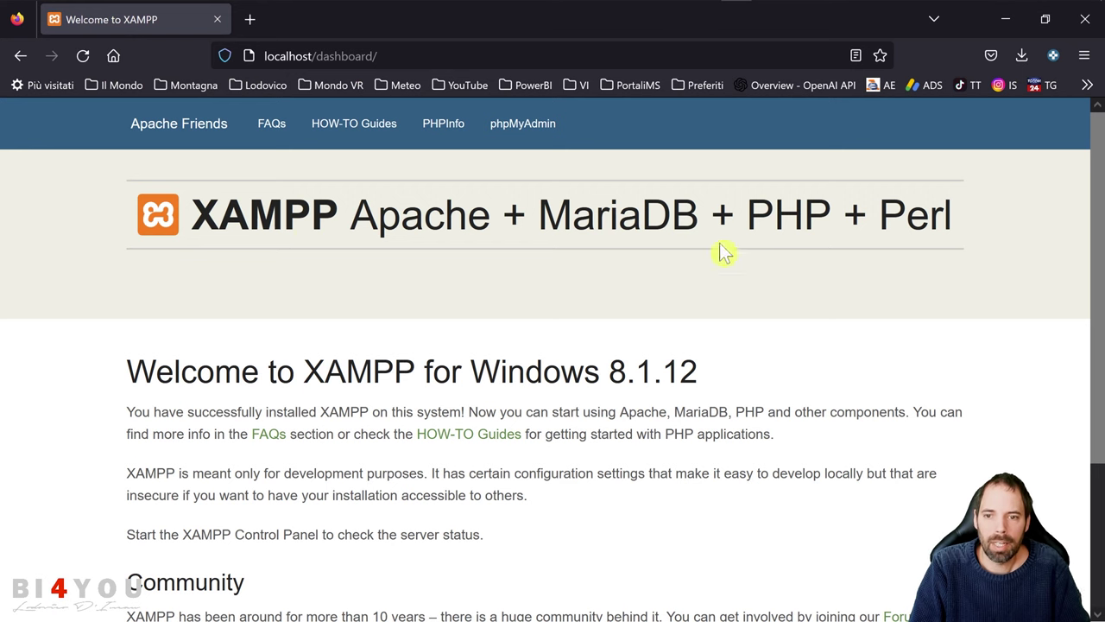
click(302, 56)
click(389, 54)
click(191, 339)
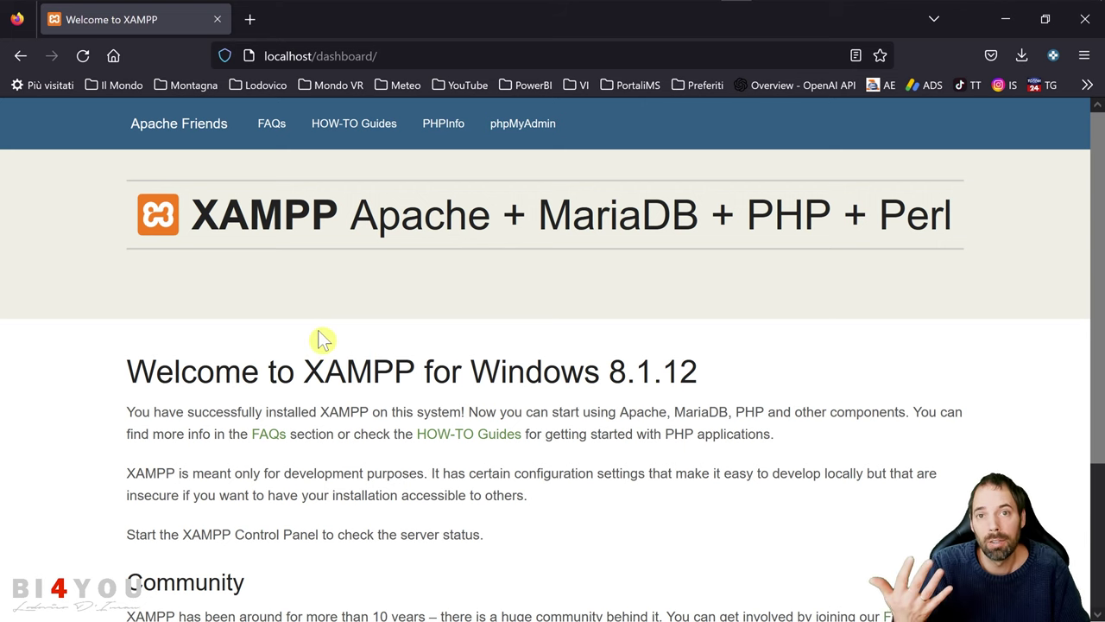
- Shrink the browser window, move it aside and bring the htdocs folder window to the front
click(1044, 19)
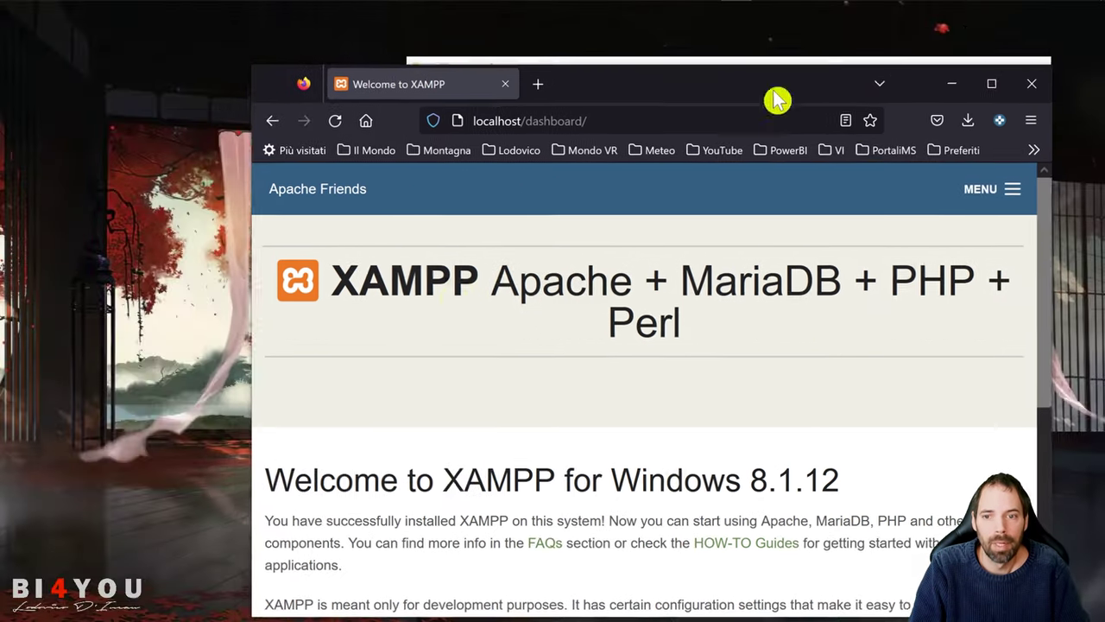
drag(671, 95, 486, 42)
click(912, 344)
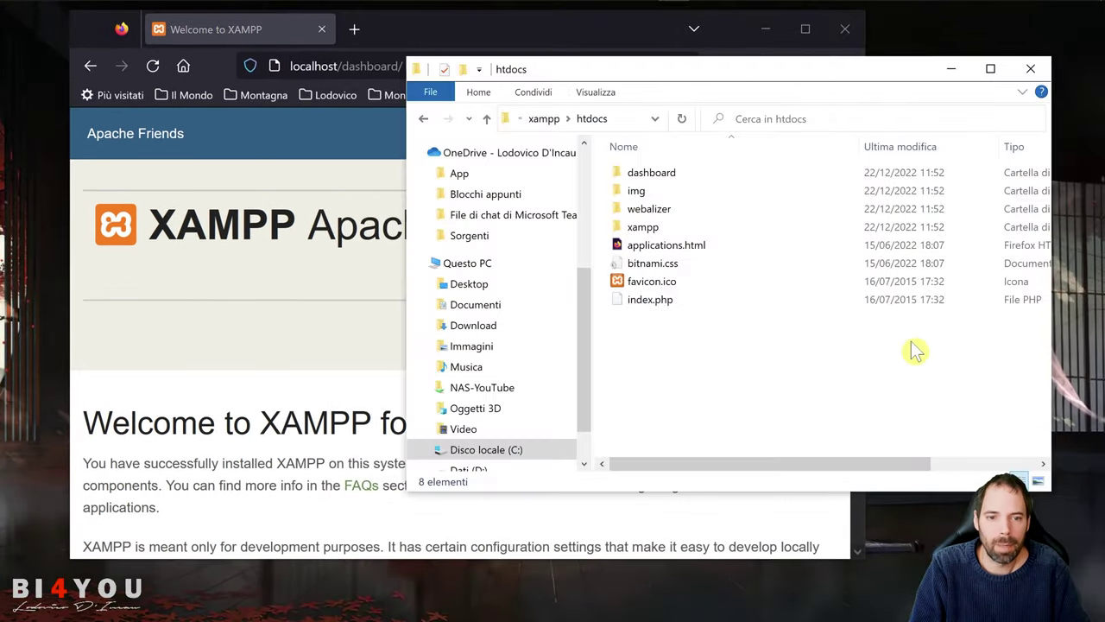
- Examine the index.php file in htdocs and compare it with the localhost/dashboard/ address in the browser
click(636, 304)
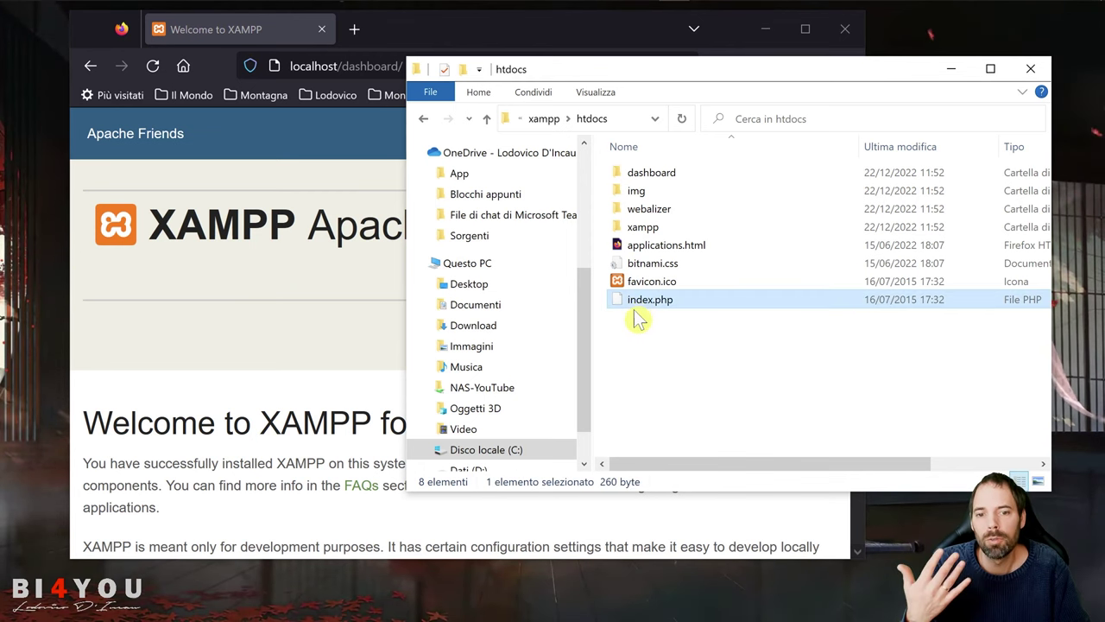
click(643, 364)
click(643, 303)
click(662, 357)
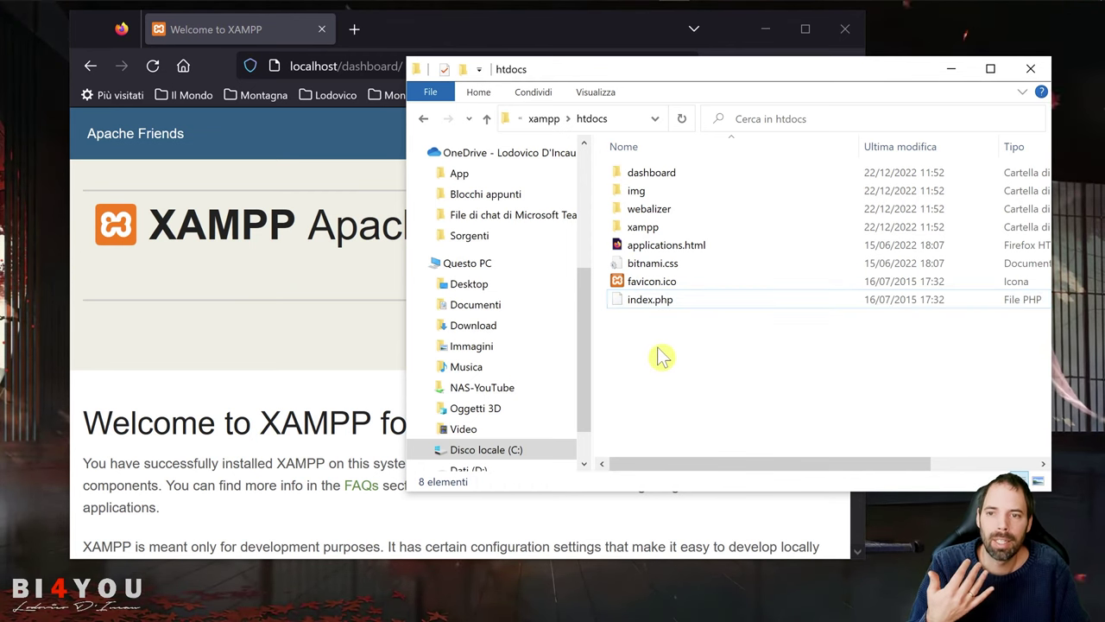
click(371, 69)
click(421, 68)
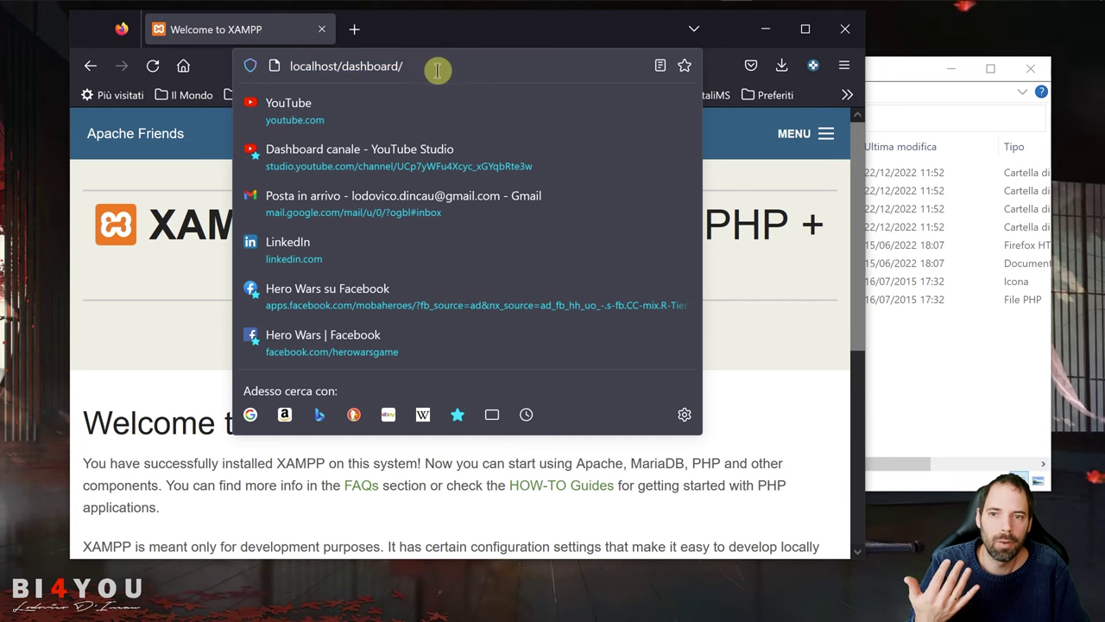